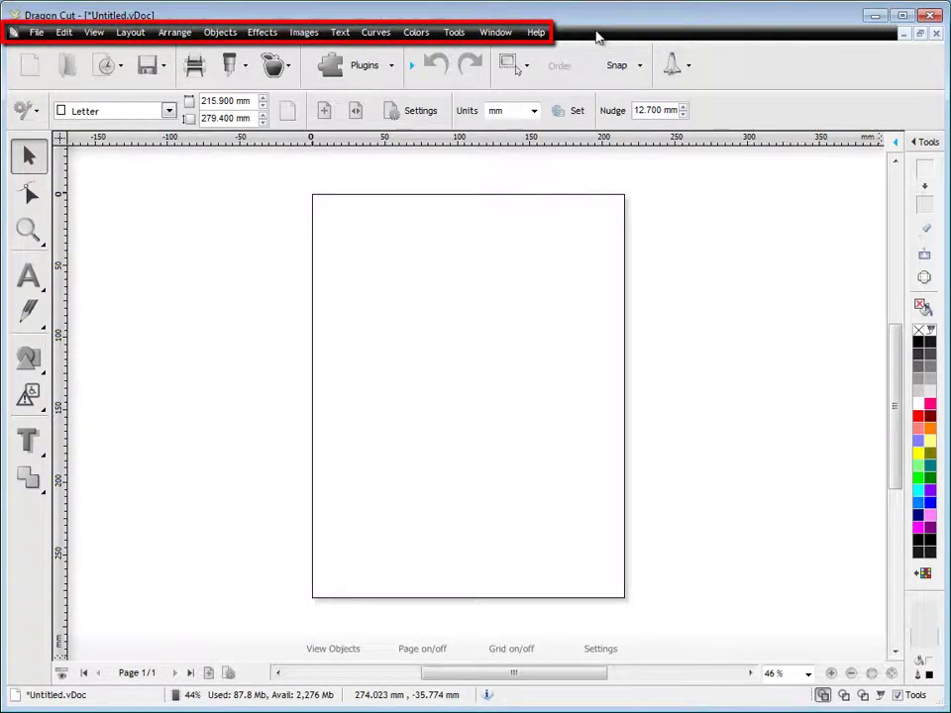
Look through the help, general tool and Design Center commands, the advanced tools and the Vinyl Spooler and settings shortcuts.
click(536, 32)
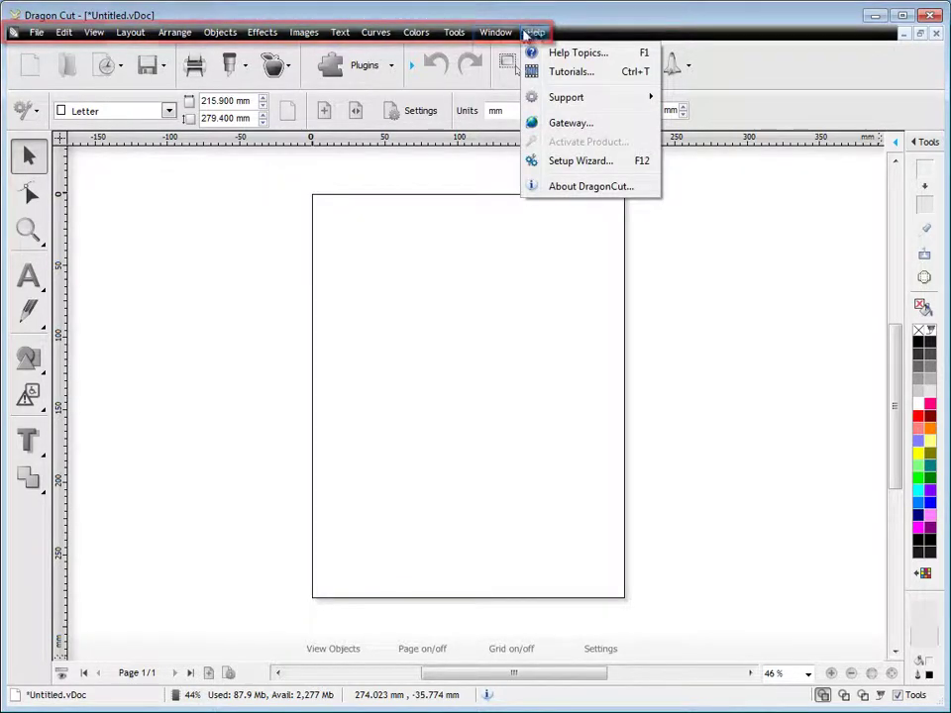
mouse_move(505, 36)
mouse_move(458, 37)
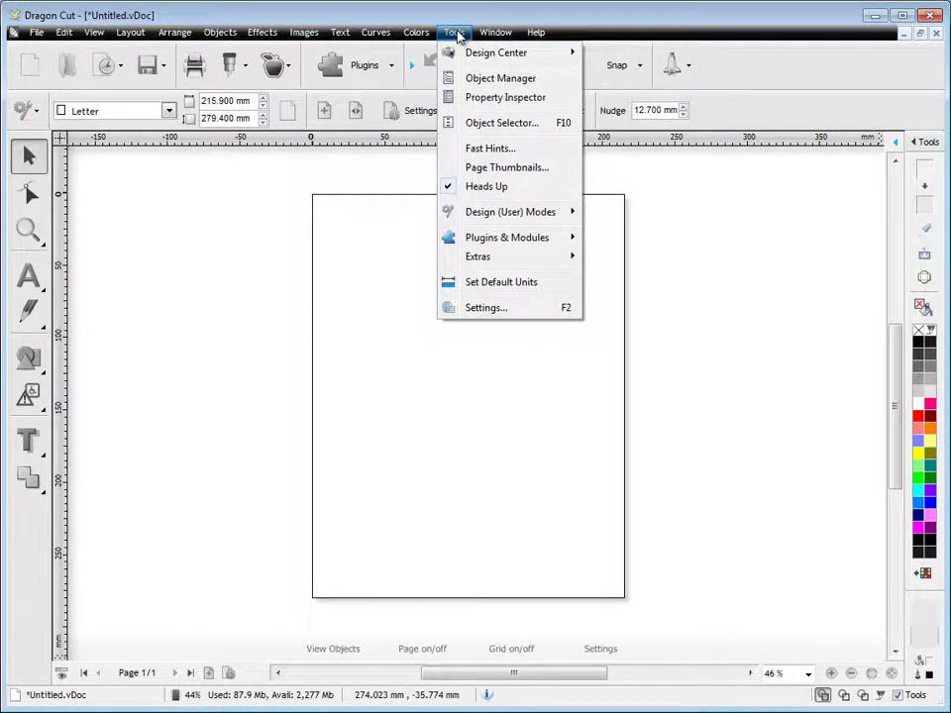
mouse_move(532, 58)
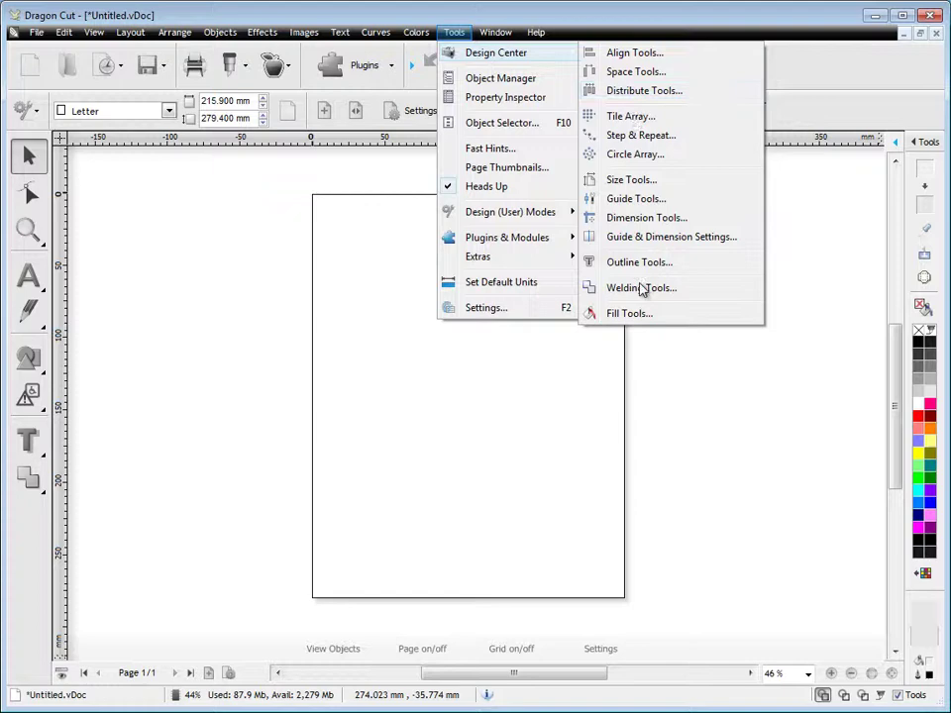
click(650, 73)
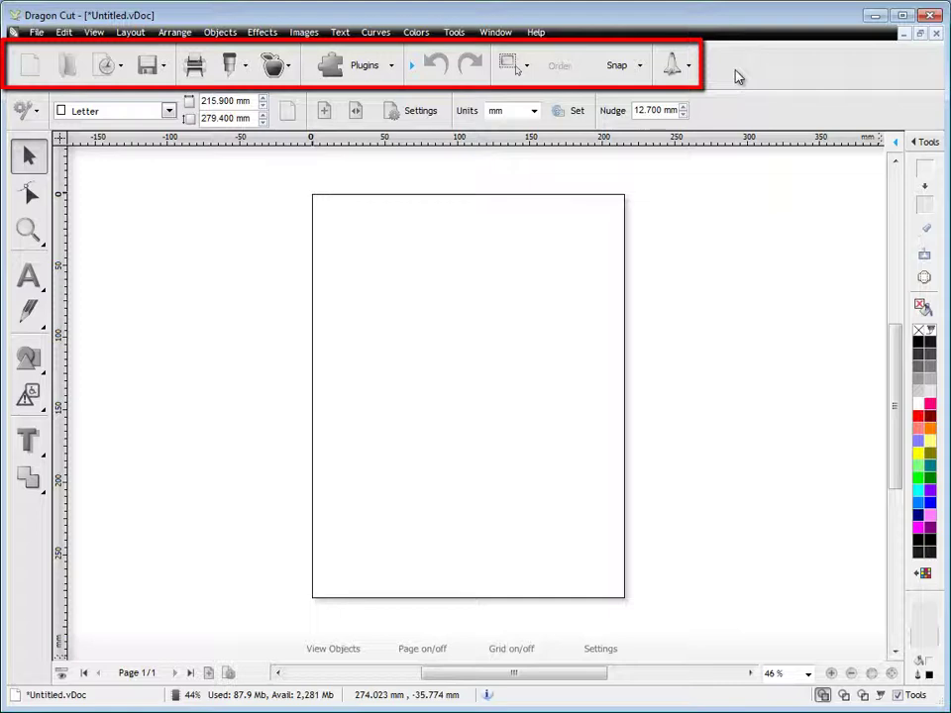
click(414, 69)
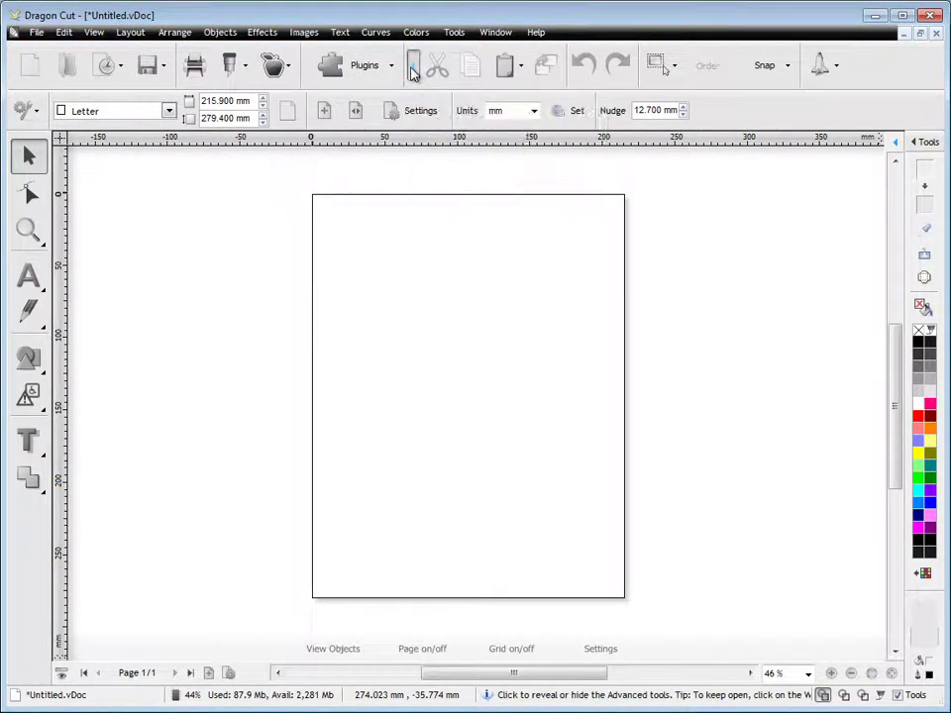
click(414, 69)
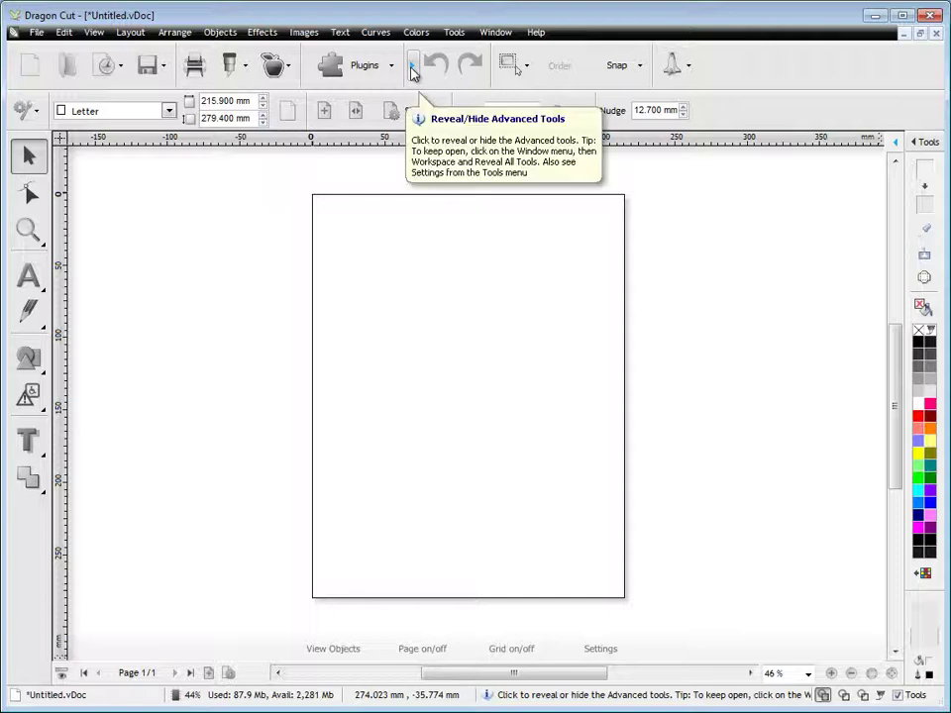
click(678, 70)
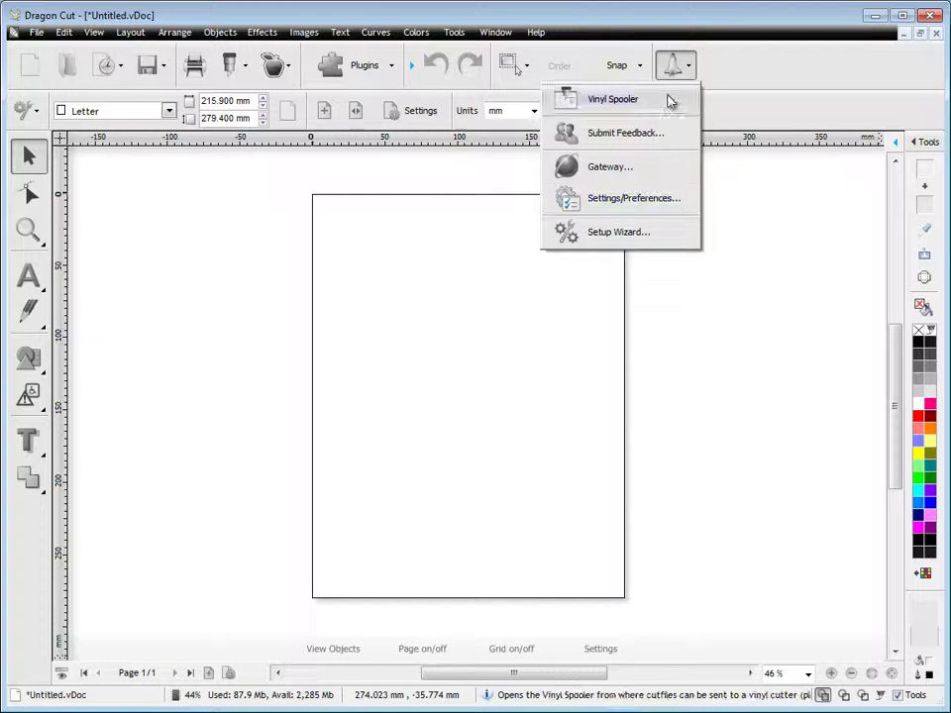
click(670, 99)
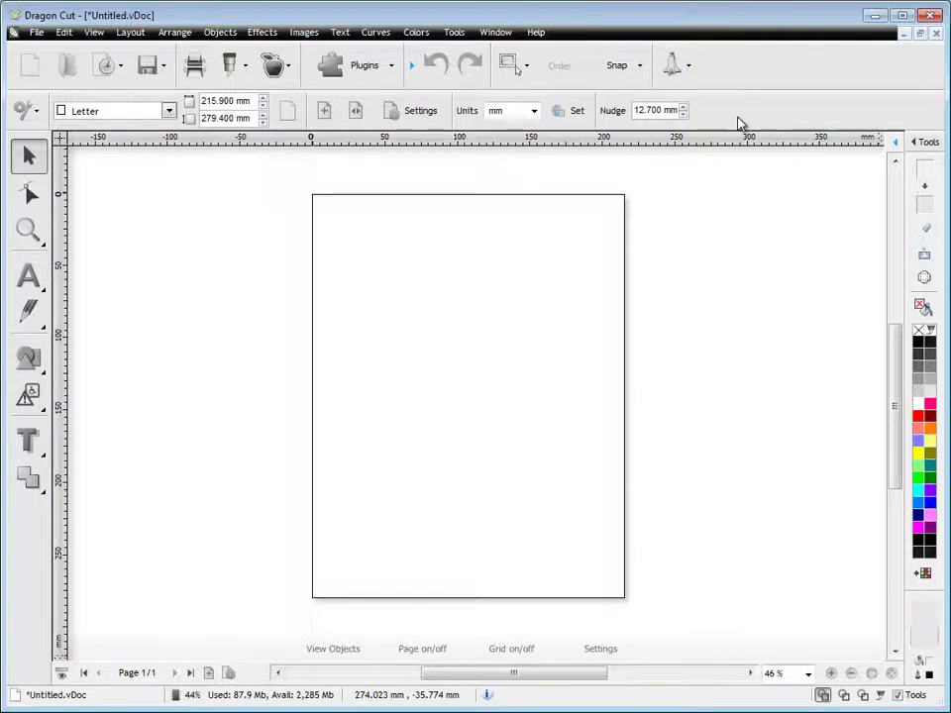
Add the artistic text "The quick brown fox" in Arial near the top of the page.
click(32, 281)
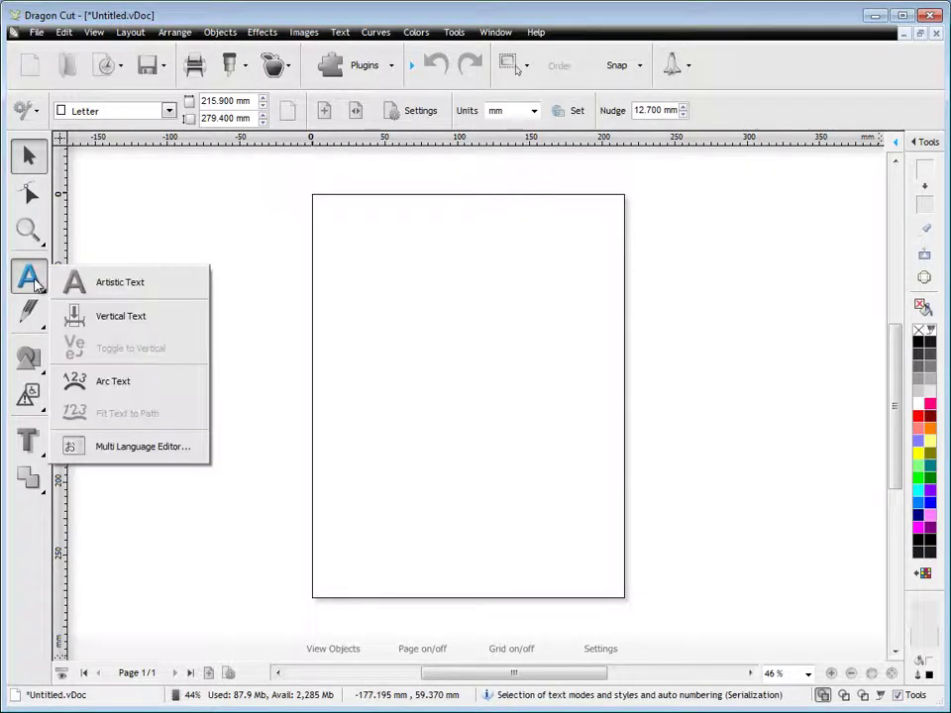
click(118, 285)
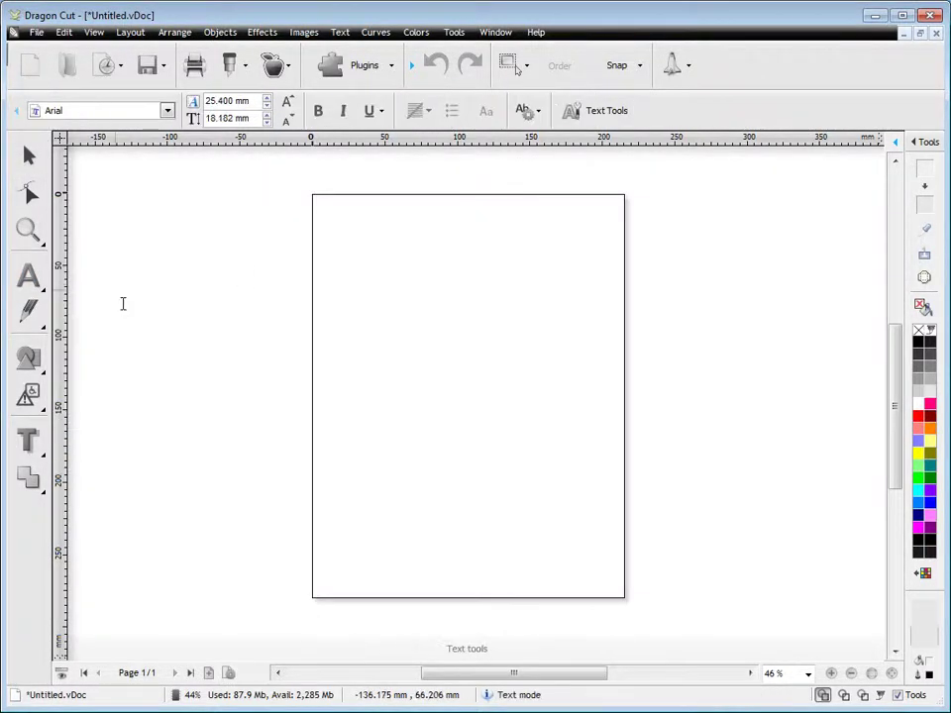
click(359, 257)
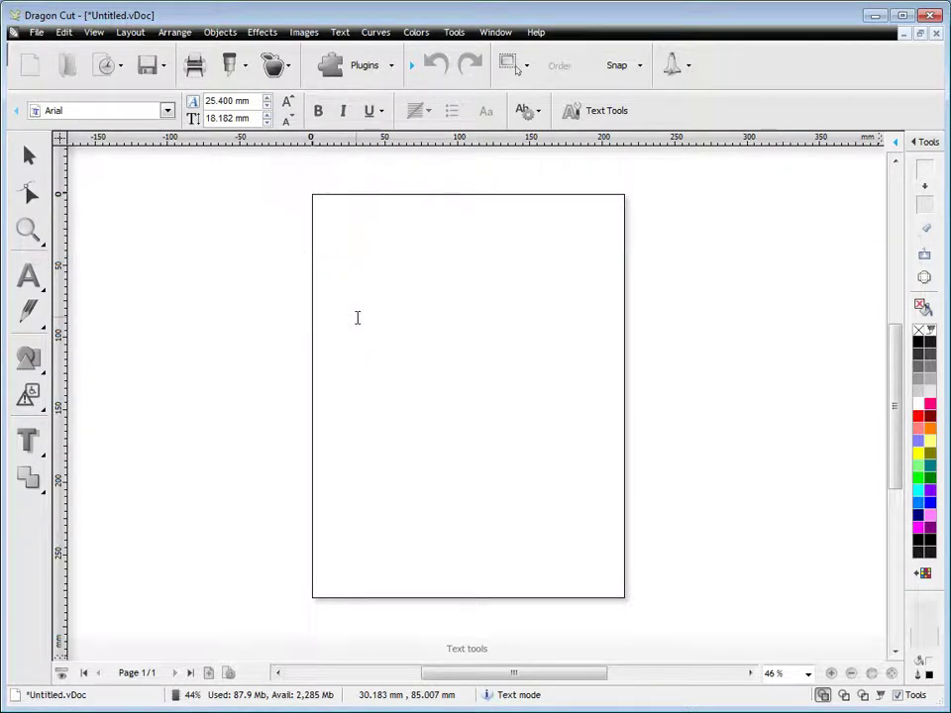
text(The )
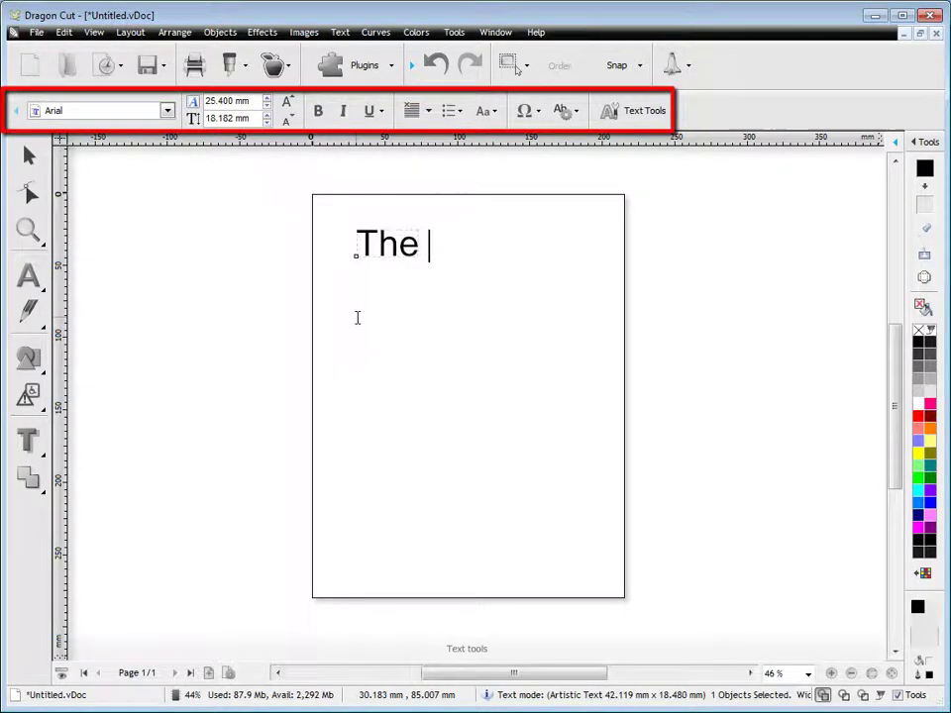
text(quick br)
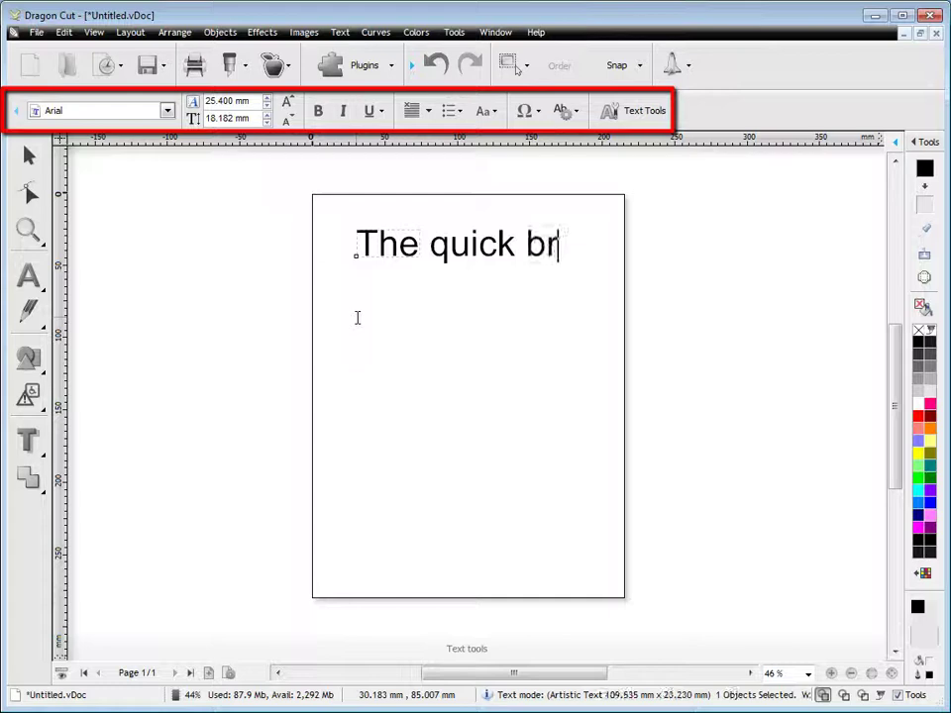
text(own fox)
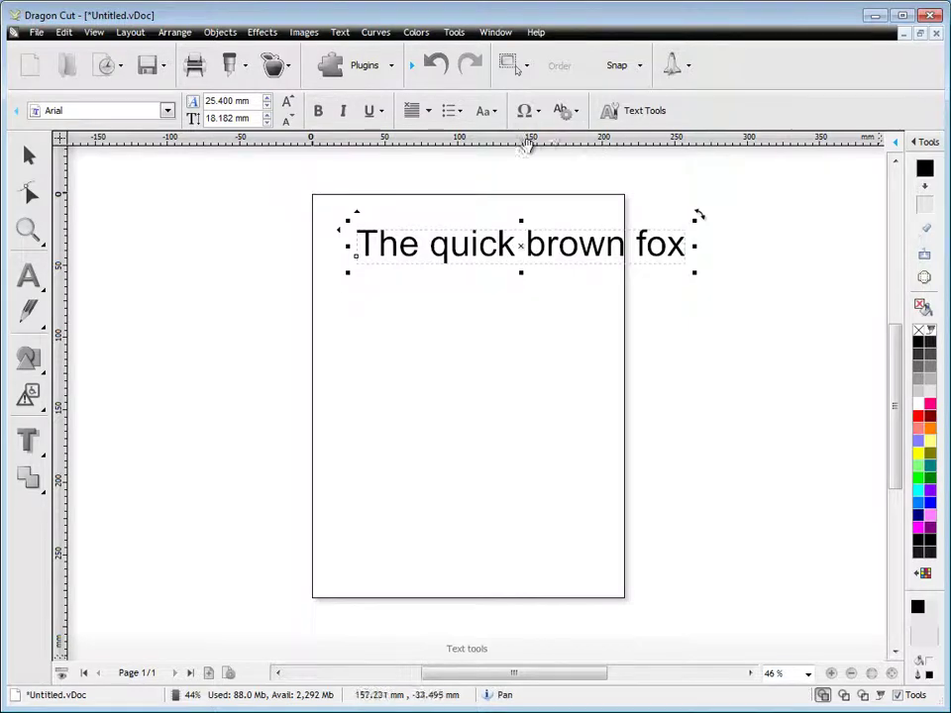
Review the text's conversion options and Text Tools settings, and shift the text to the horizontal middle of the page, slightly lower.
click(565, 113)
mouse_move(570, 133)
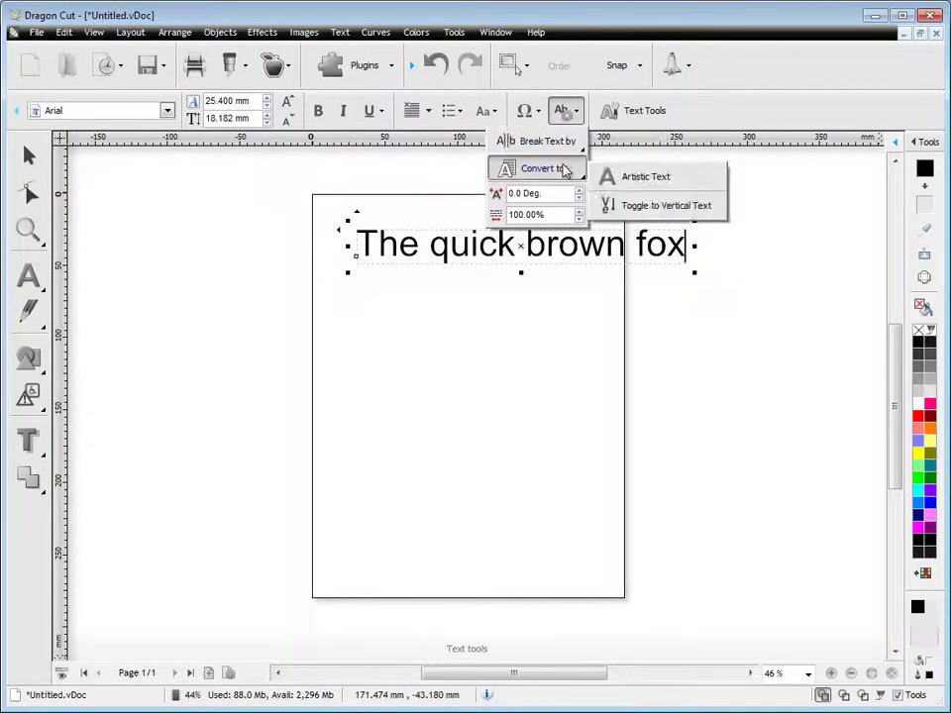
click(646, 117)
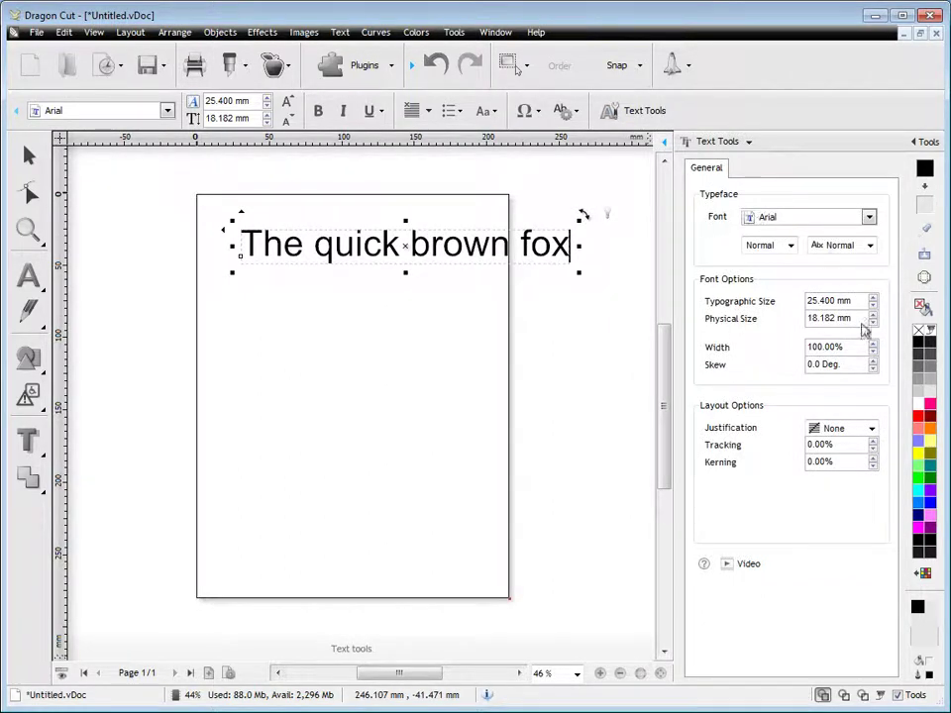
click(928, 142)
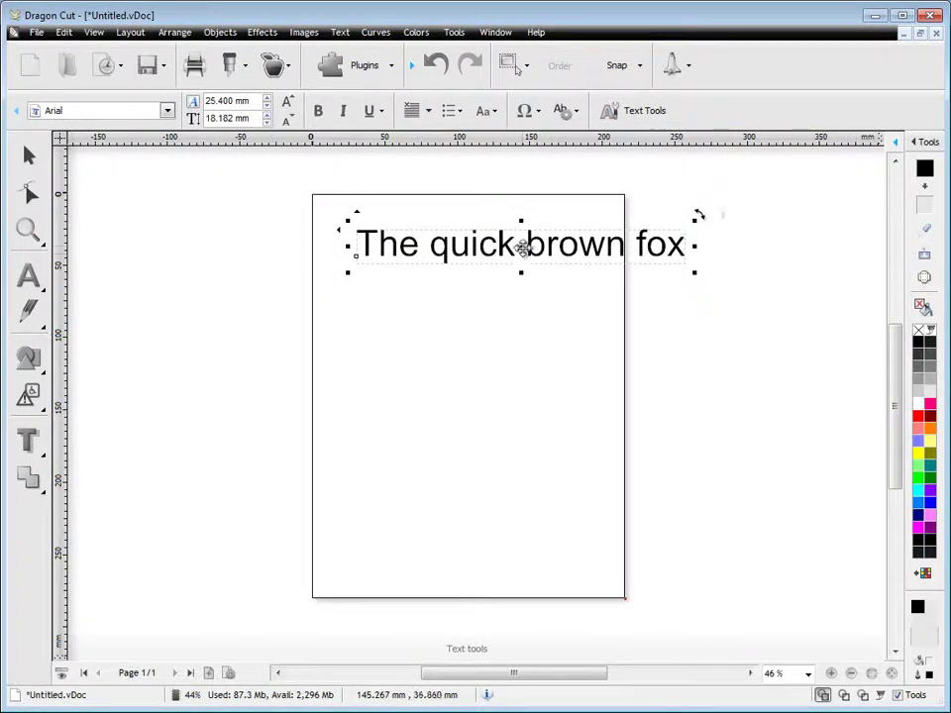
drag(520, 244, 463, 271)
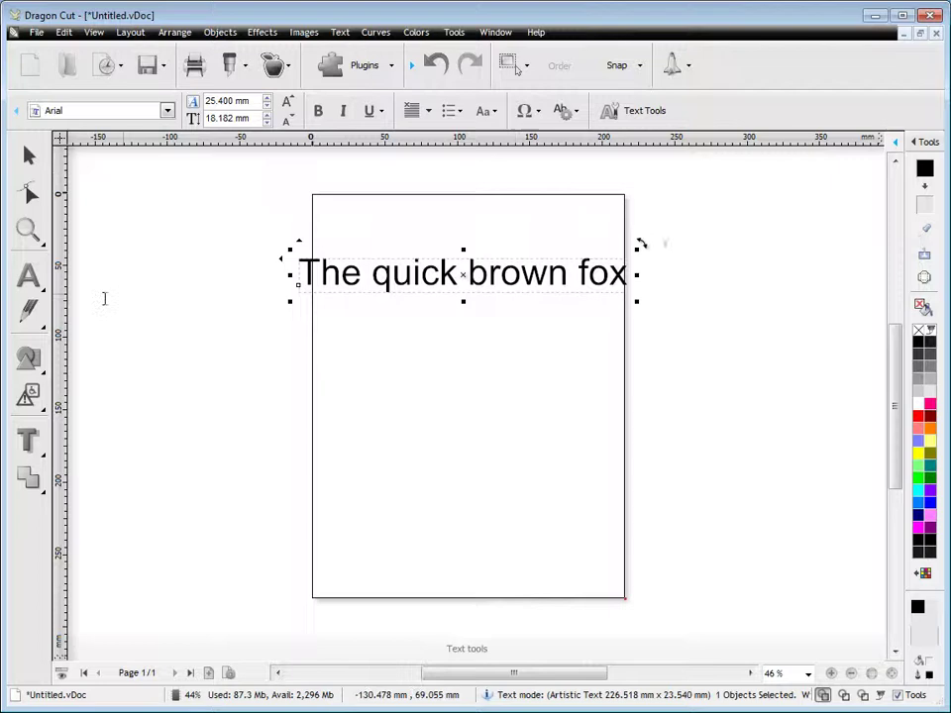
Draw a wavy open curve about 314 mm wide and 49 mm high below the text line.
click(30, 312)
click(145, 323)
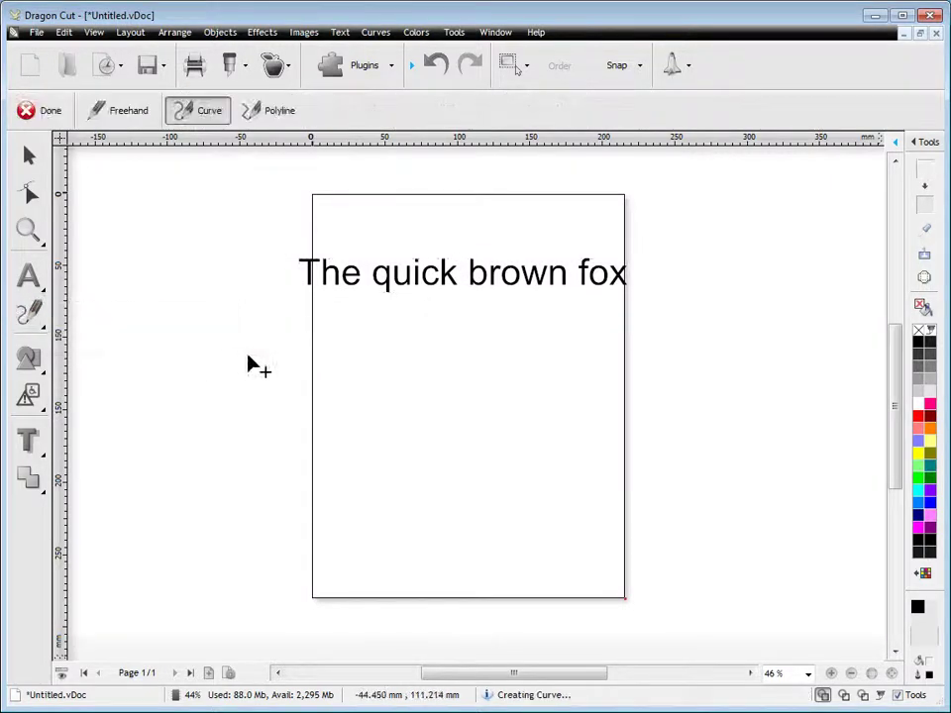
mouse_move(249, 354)
mouse_down()
mouse_move(359, 302)
mouse_move(410, 380)
mouse_move(493, 363)
mouse_move(562, 319)
mouse_move(649, 374)
mouse_move(714, 401)
mouse_up()
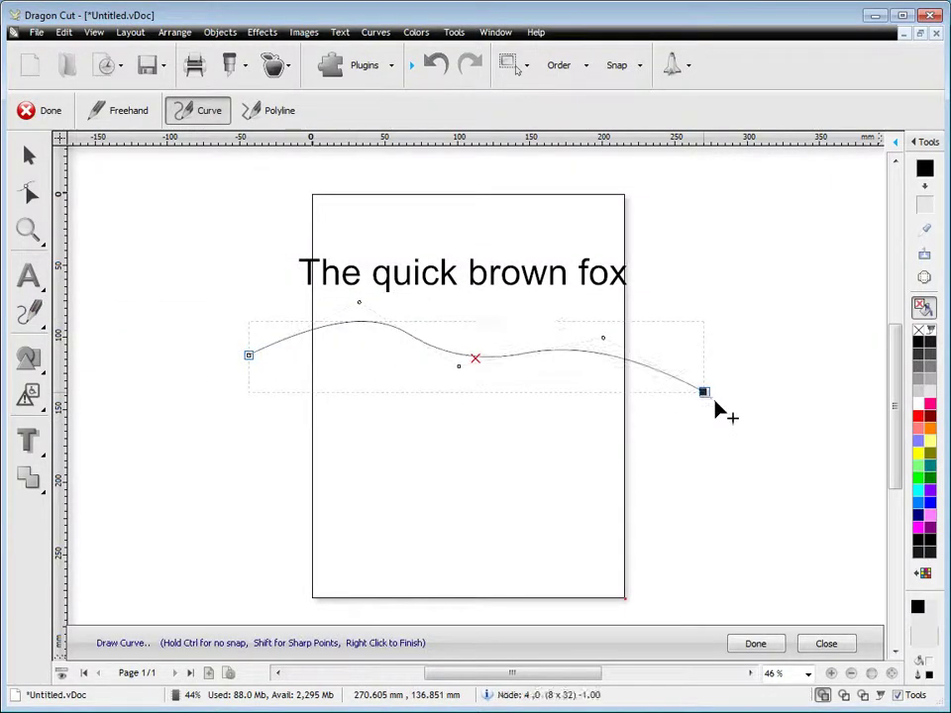
click(758, 645)
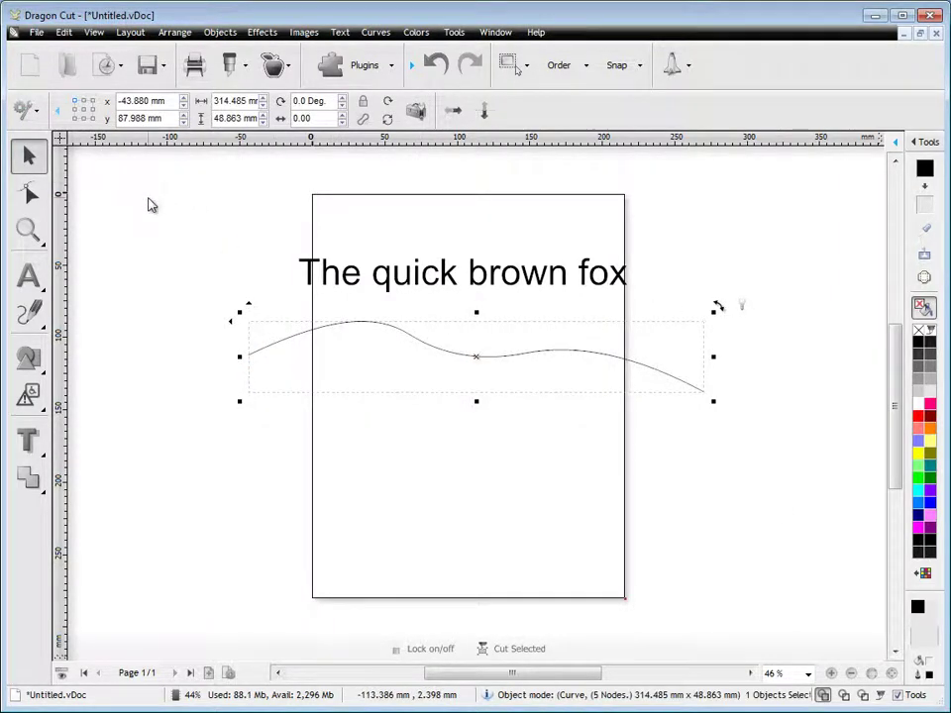
Reshape the curve in node editing, raising its first crest node slightly and lowering the middle node to about X 108 mm, Y 134 mm.
click(29, 194)
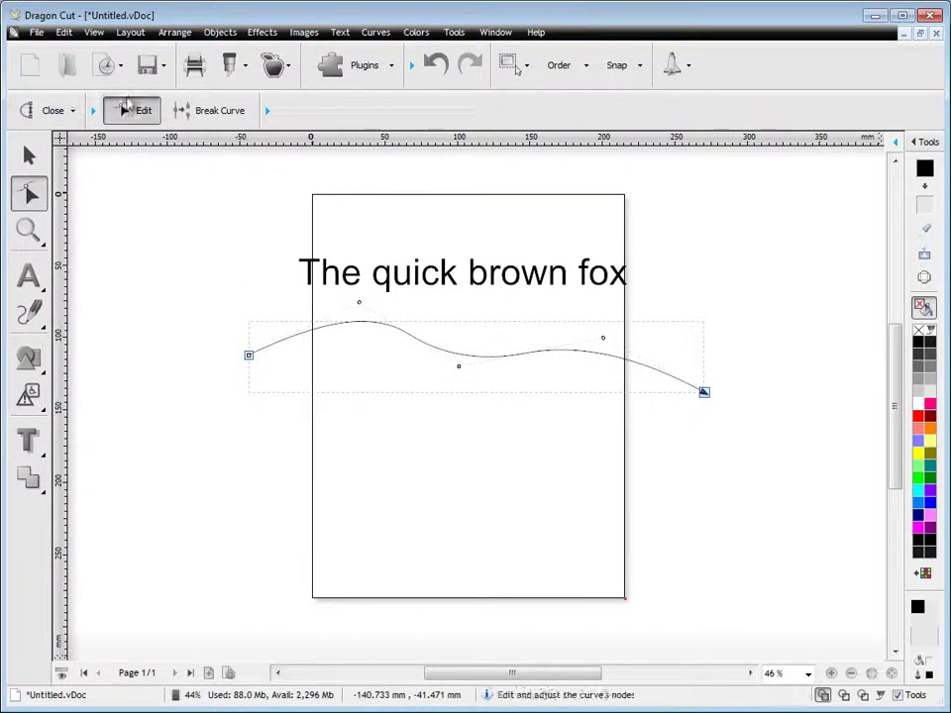
click(93, 110)
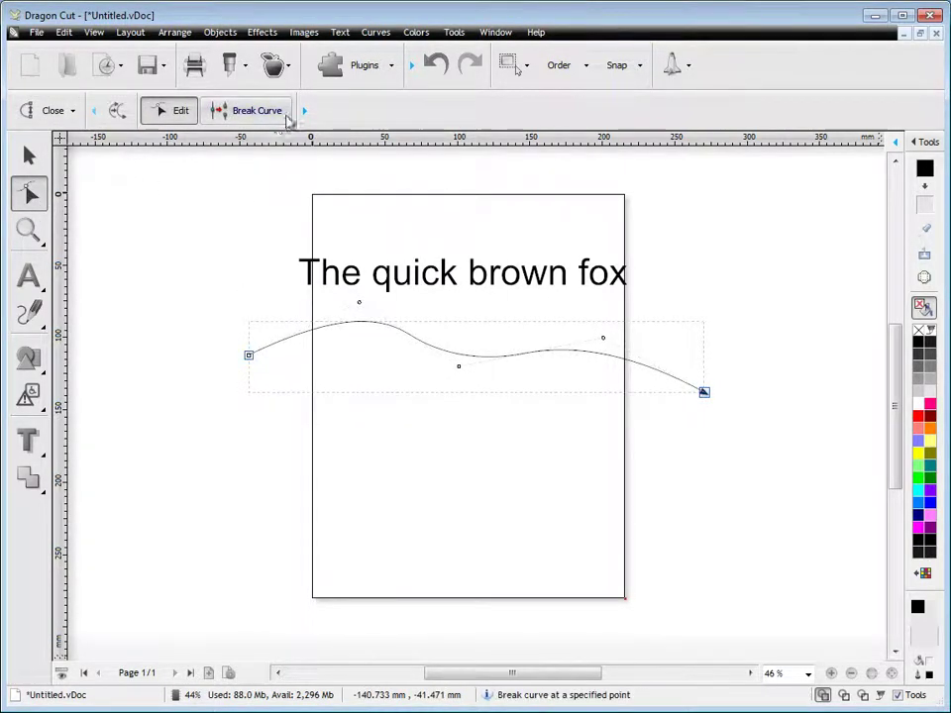
click(304, 110)
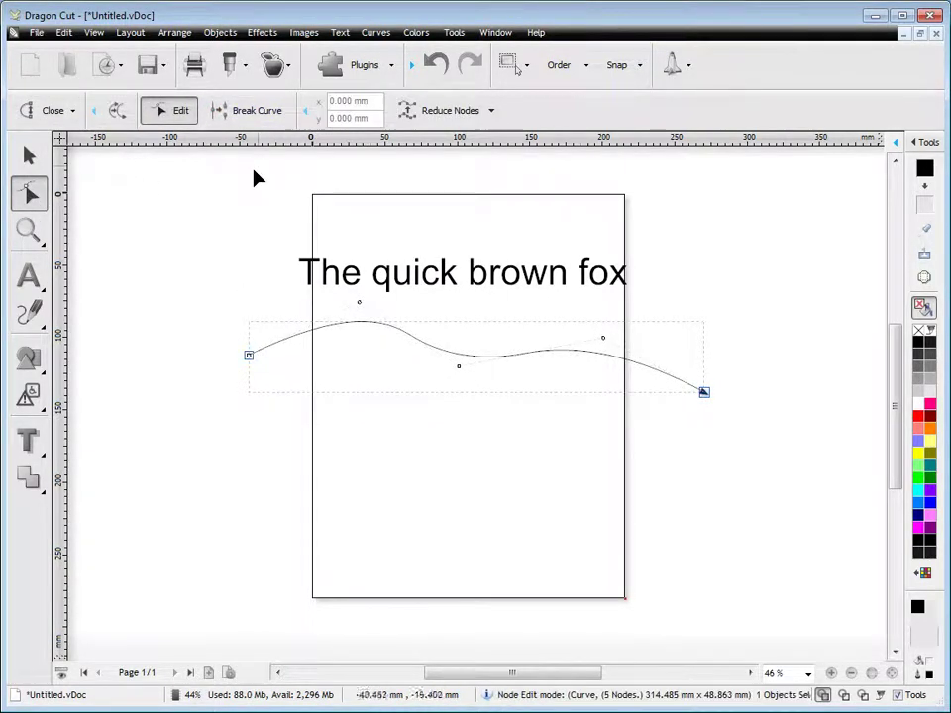
click(364, 302)
drag(465, 358, 466, 388)
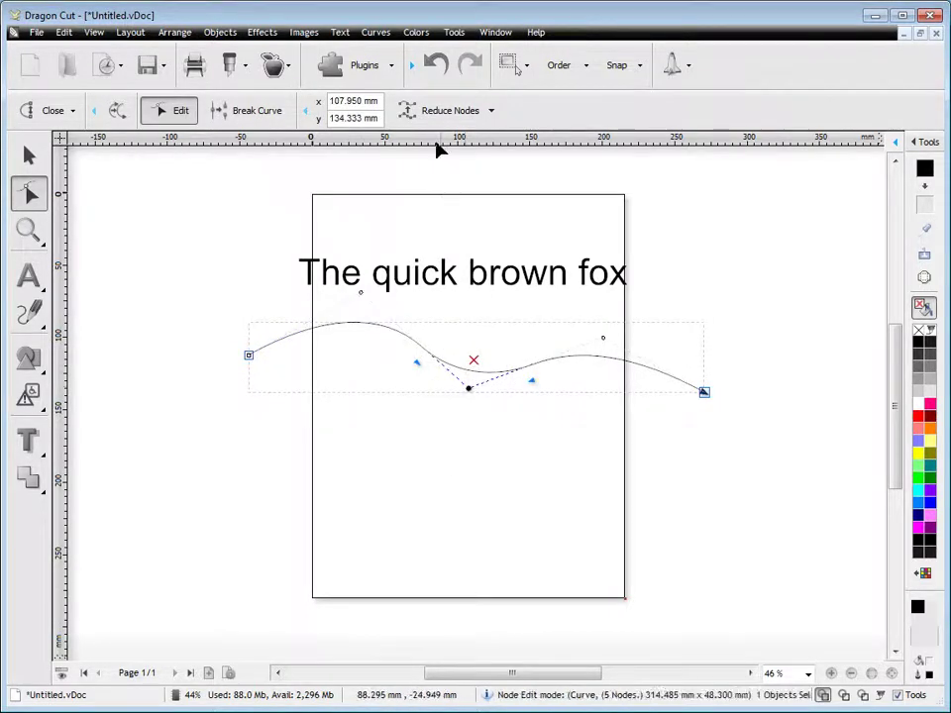
Try to reduce the curve's nodes, and raise its second crest node to about X 208 mm, Y 92 mm.
click(491, 112)
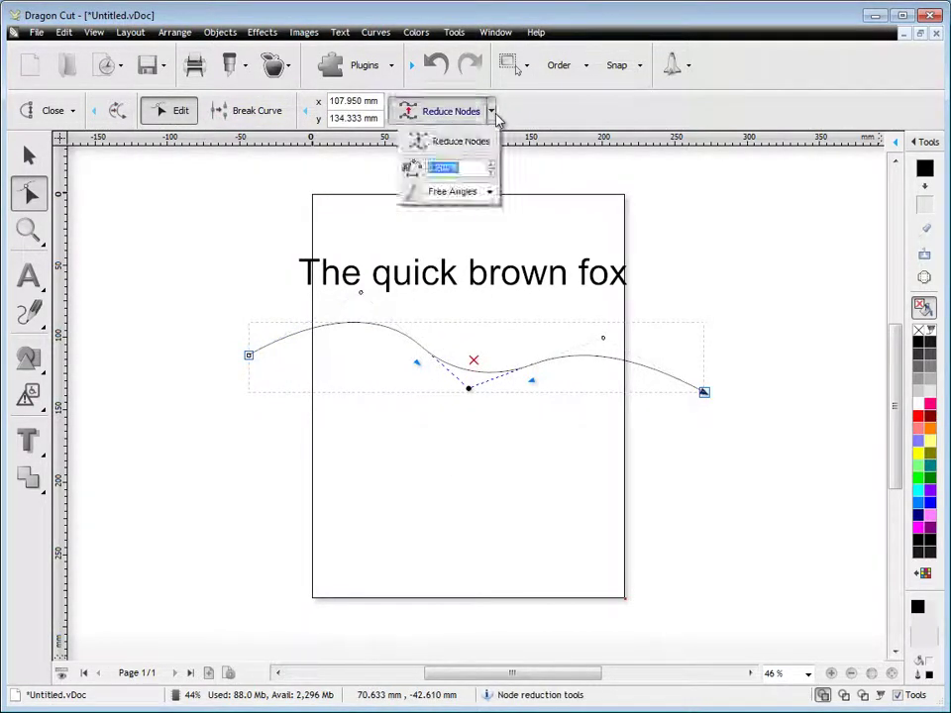
click(462, 141)
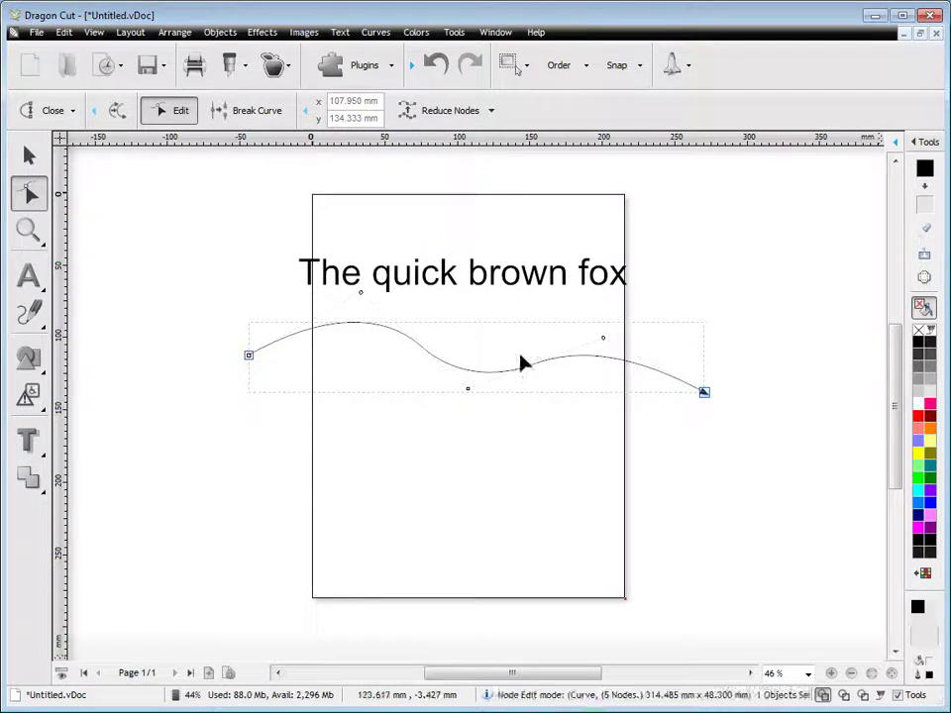
click(605, 337)
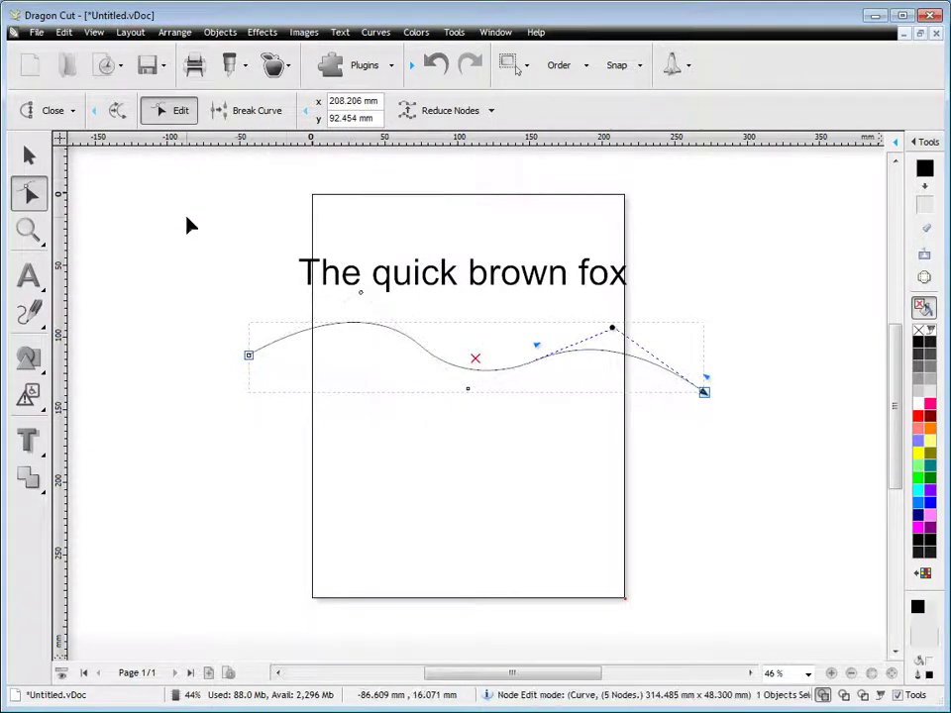
Add the vertical text "hotel" left of the page and move it to about X -62 mm, Y 7 mm.
click(42, 284)
click(124, 317)
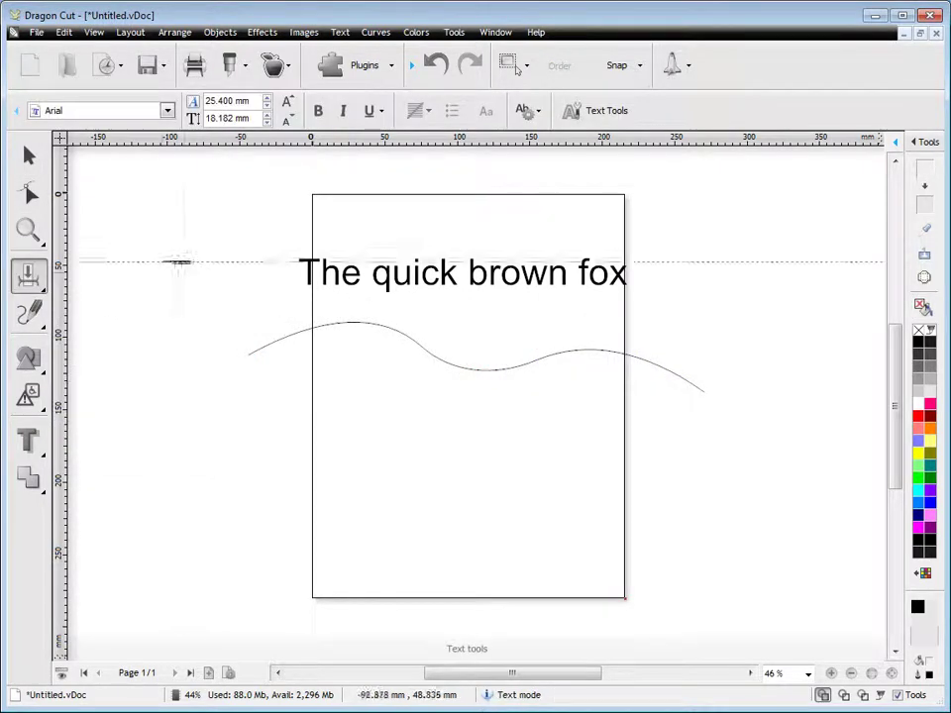
click(176, 263)
text(hotel)
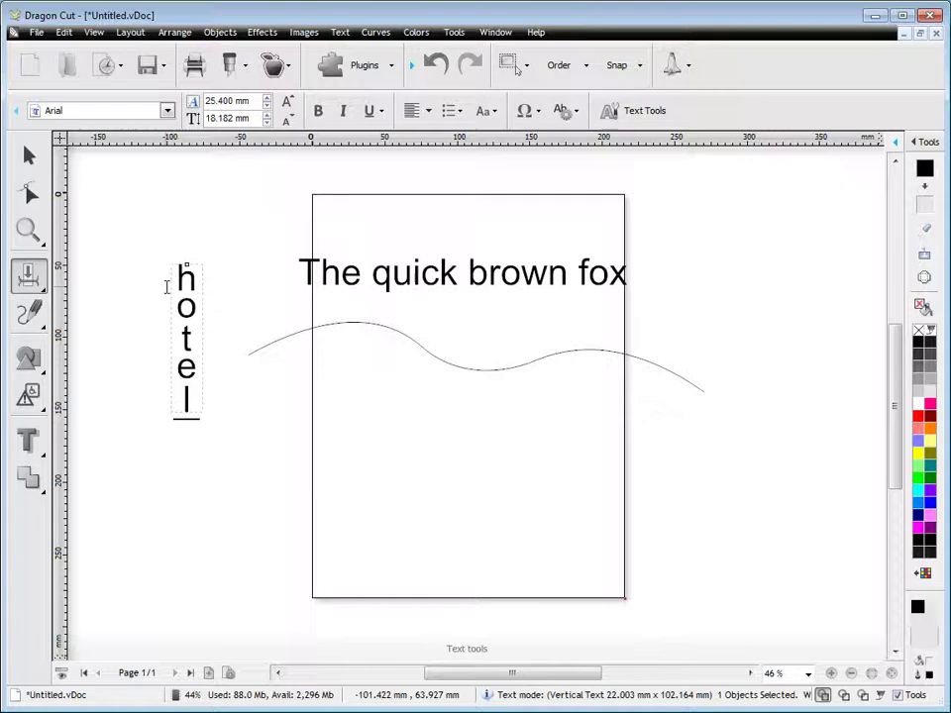
key(Escape)
drag(182, 347, 234, 287)
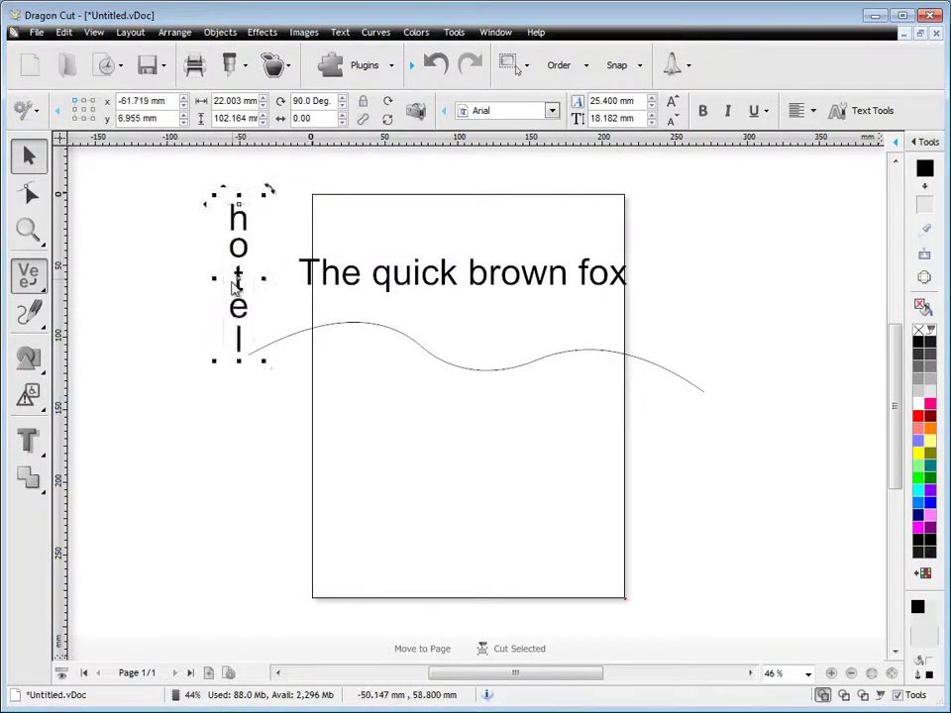
Add the arc text "text on an arc" around a circle centred in the lower half of the page.
click(29, 274)
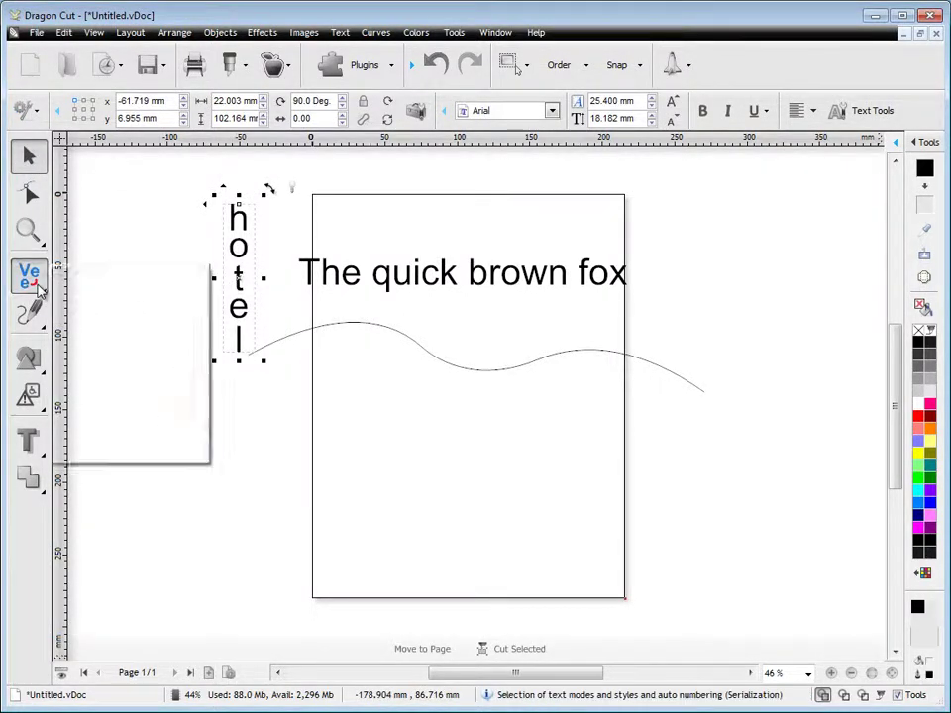
click(134, 394)
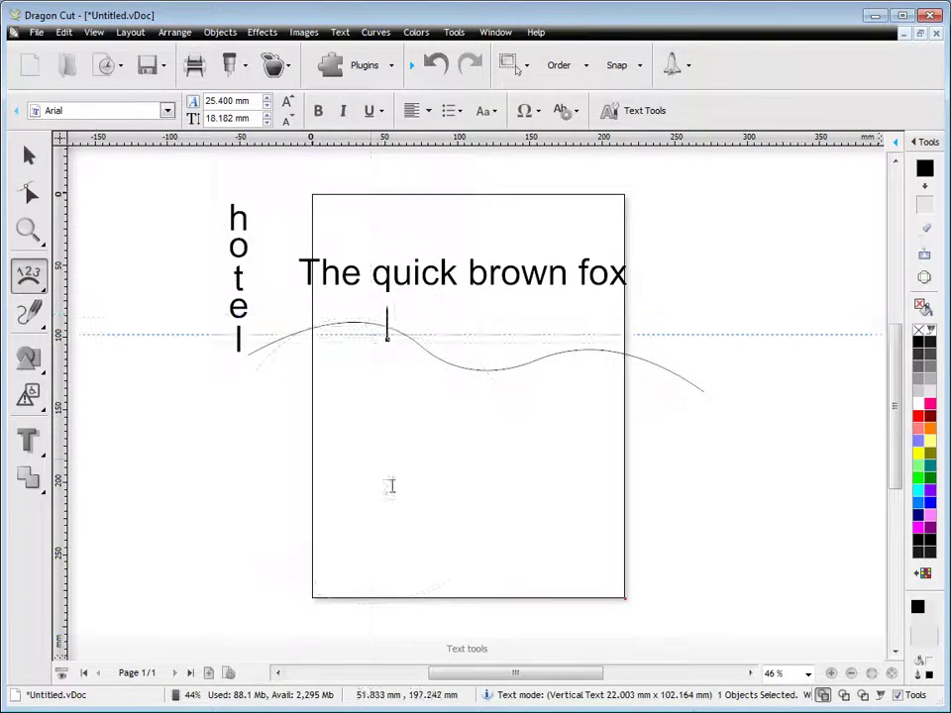
click(455, 484)
text(t)
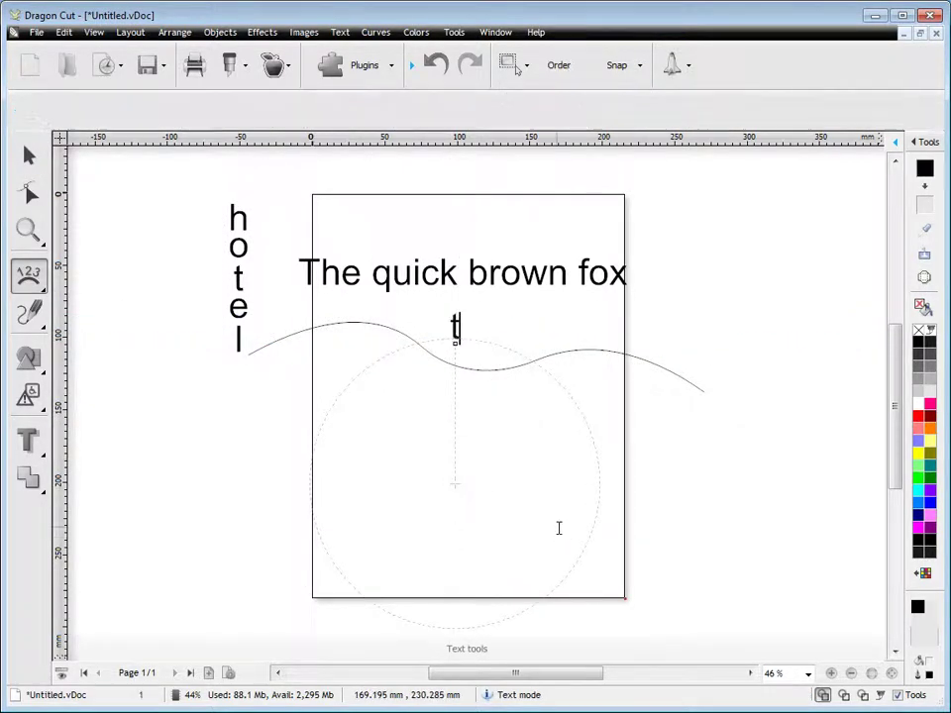
text(ext on an arc)
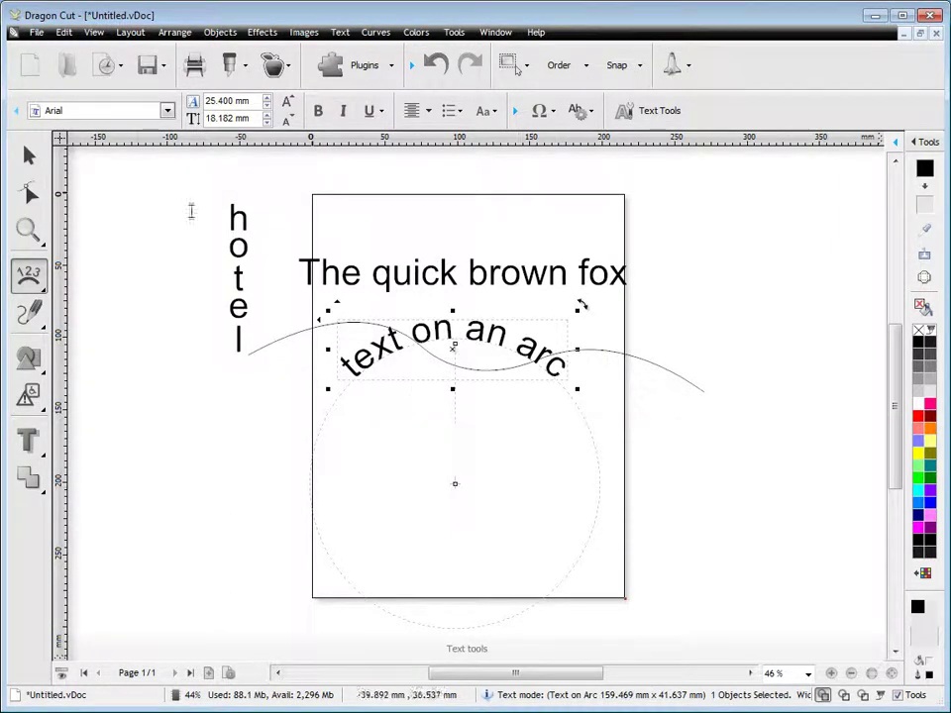
Move the arc text to the upper right of the page, at about X 202 mm, Y 8 mm.
click(28, 155)
drag(454, 496, 722, 381)
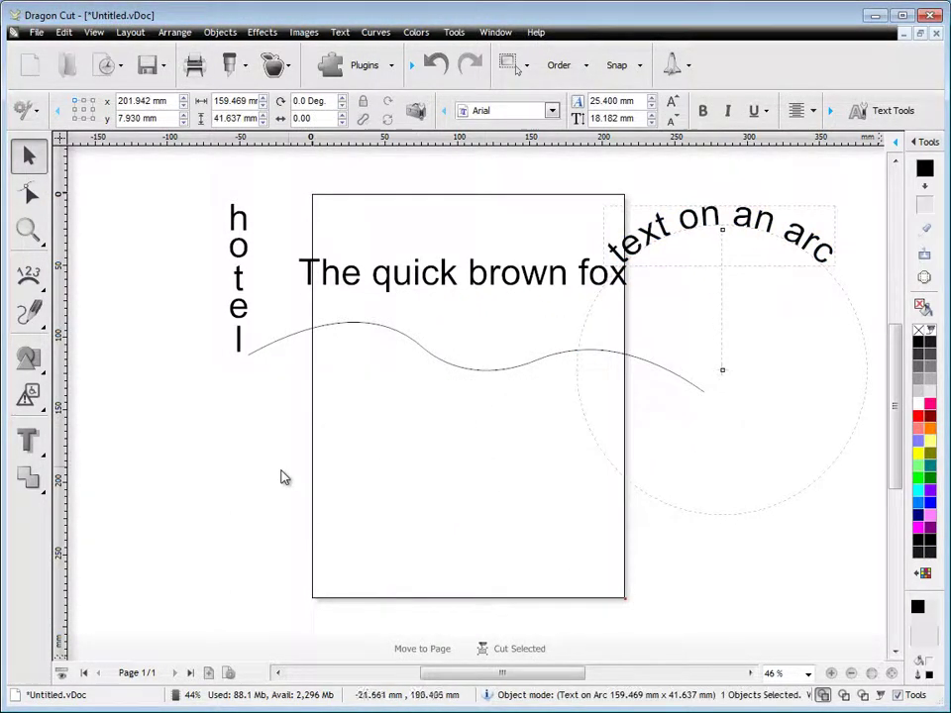
Draw a filled rectangle about 130 mm by 98 mm in the lower half of the page, below the curve.
click(28, 356)
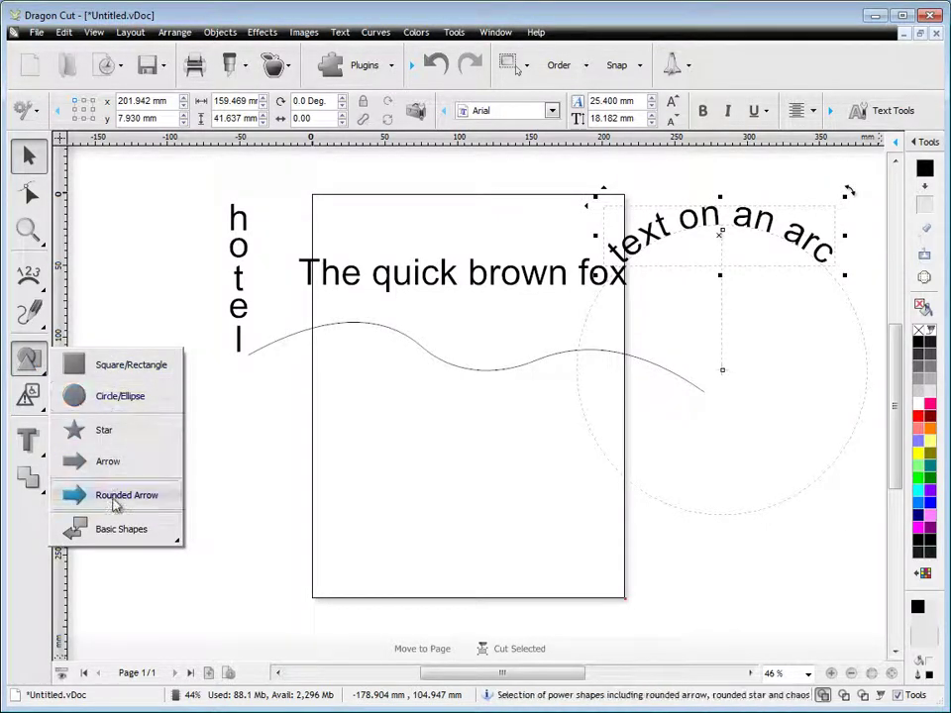
click(117, 373)
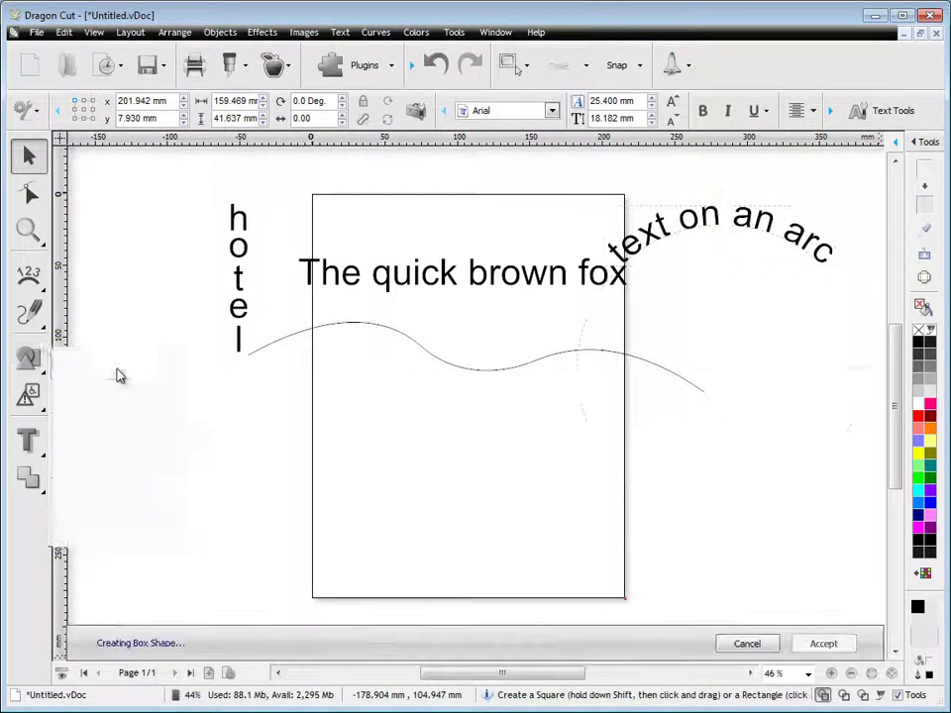
drag(366, 389, 557, 535)
key(Escape)
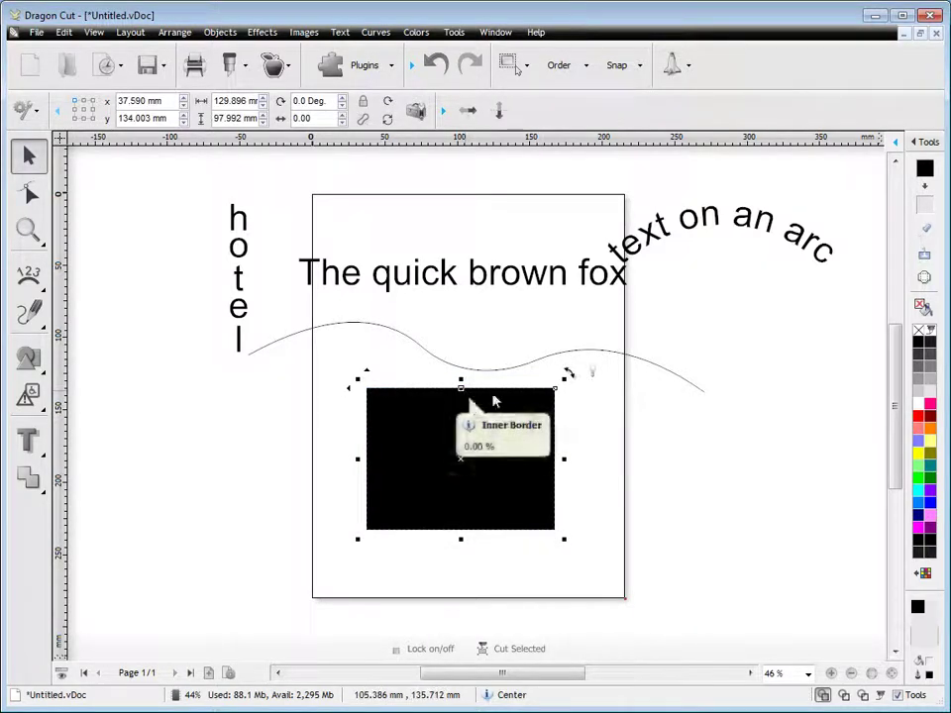
Round the rectangle's corners, give it an inner border, and move it to about X 15 mm, Y 125 mm.
drag(558, 394, 556, 417)
drag(462, 391, 462, 403)
drag(466, 460, 432, 447)
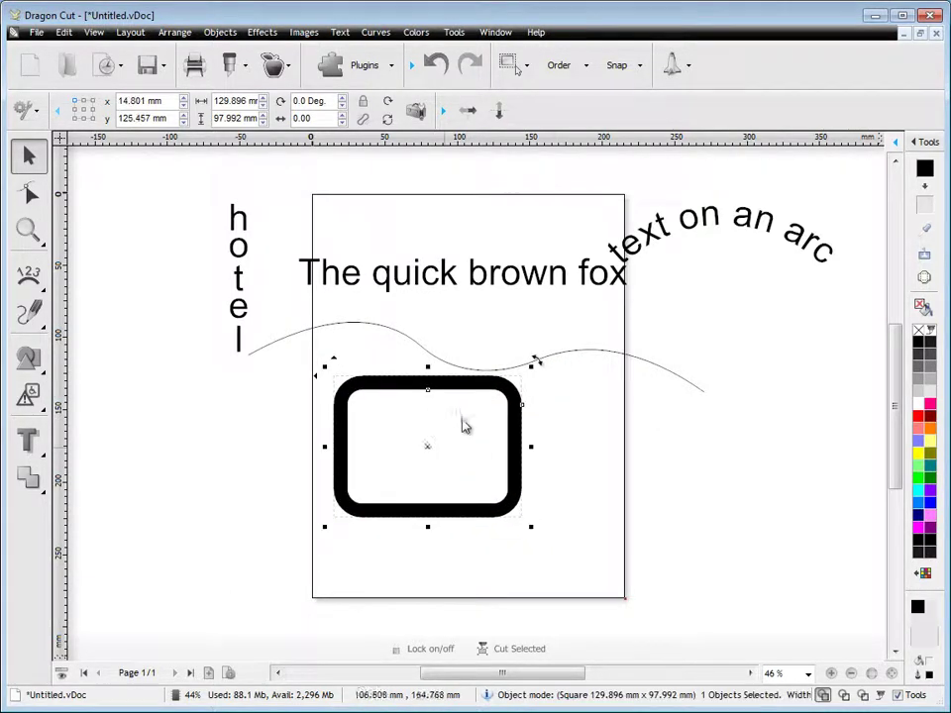
Draw an arrow about 165 mm by 64 mm, adjust its shape, and place it right of the rounded frame at about X 162 mm, Y 148 mm.
click(33, 364)
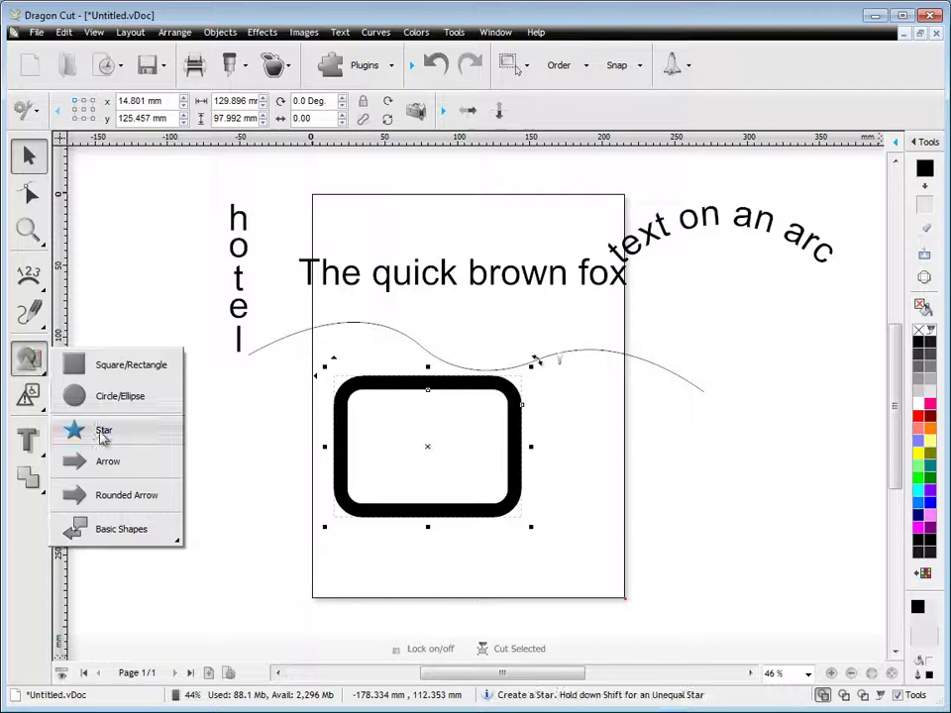
click(105, 464)
drag(575, 414, 821, 485)
drag(586, 510, 585, 464)
drag(695, 465, 663, 450)
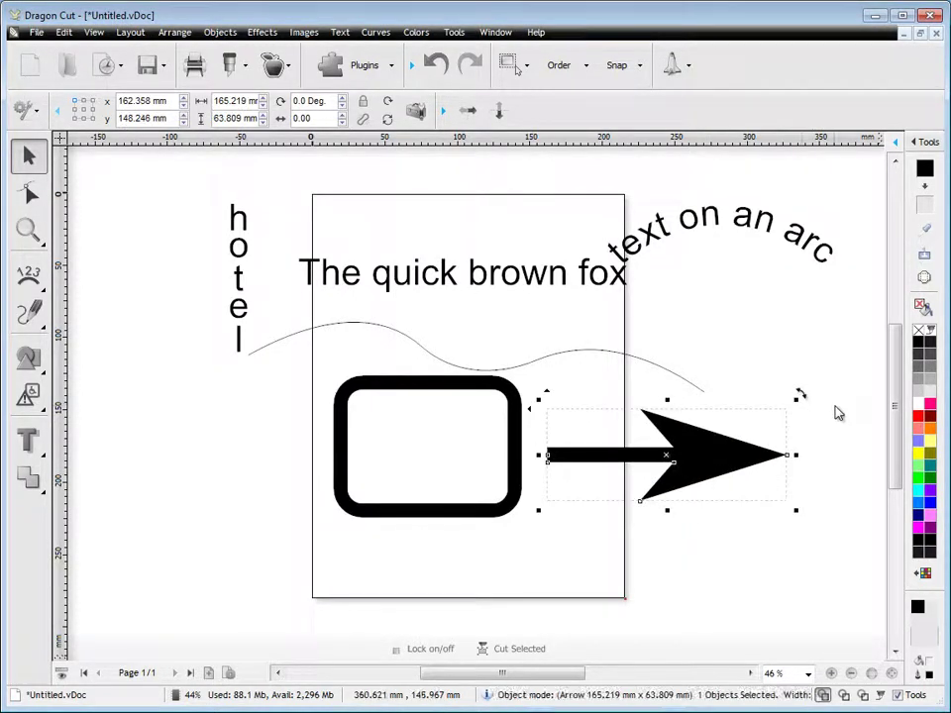
Insert the umbrella from the Signs general clipart at about 111 mm by 112 mm, and place it at about X -135 mm, Y 138 mm.
click(29, 393)
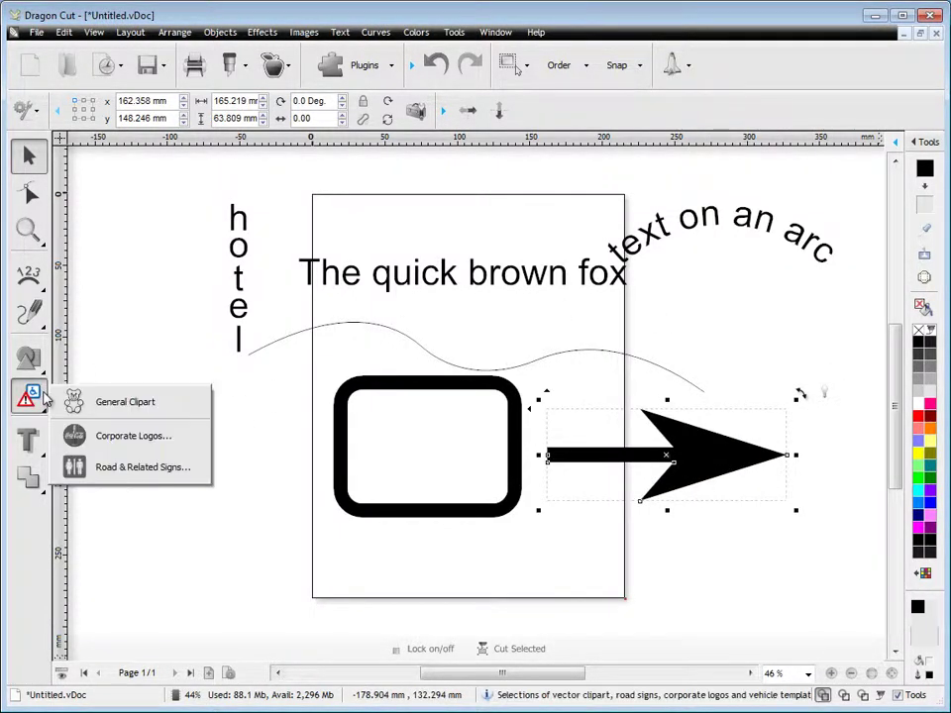
click(104, 398)
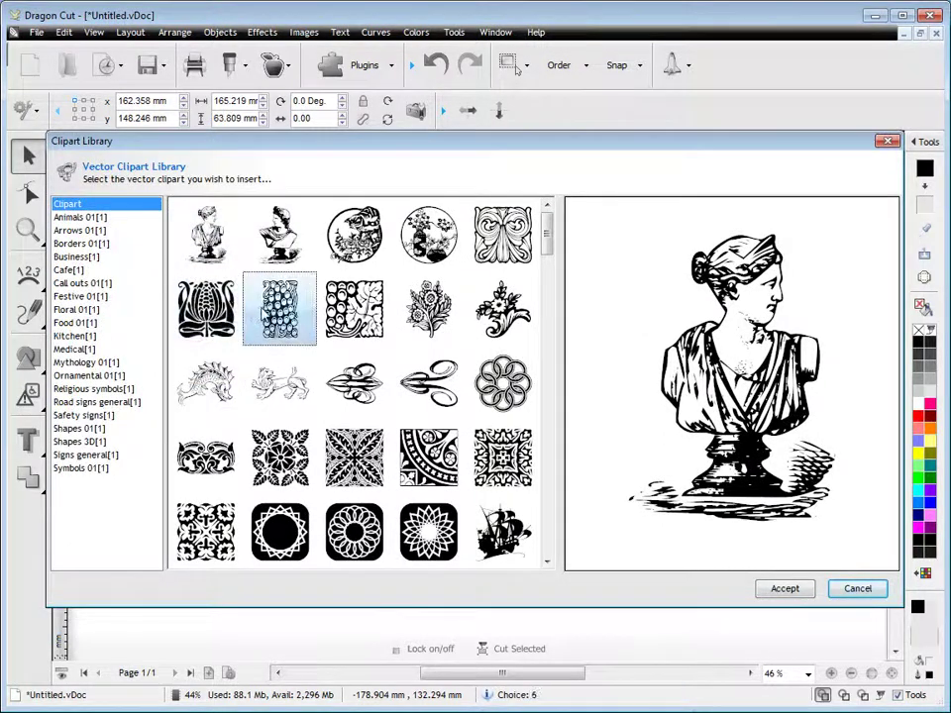
click(280, 309)
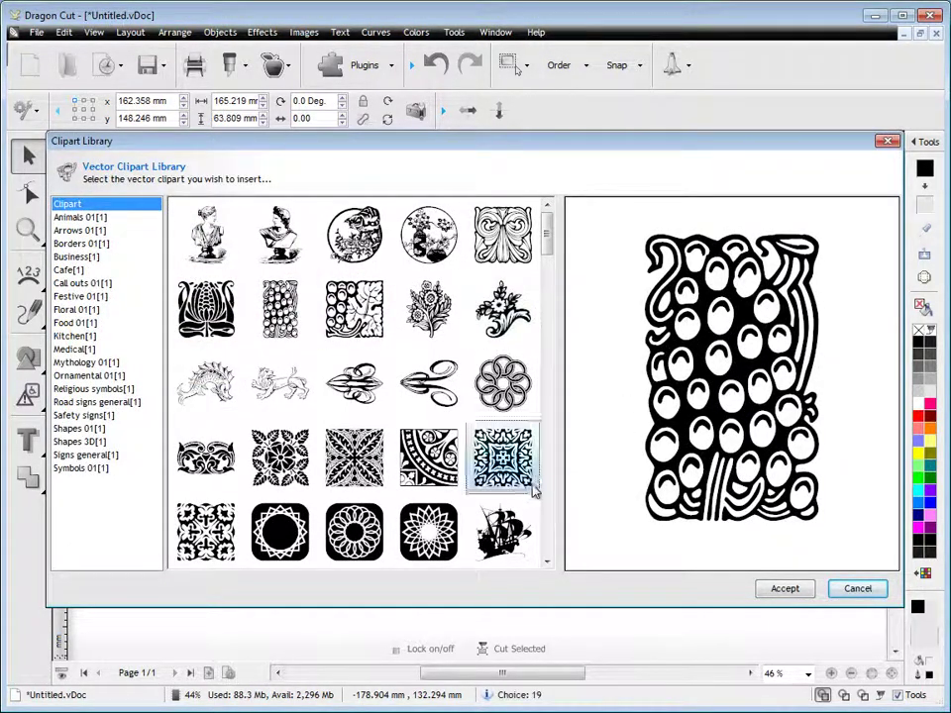
click(68, 270)
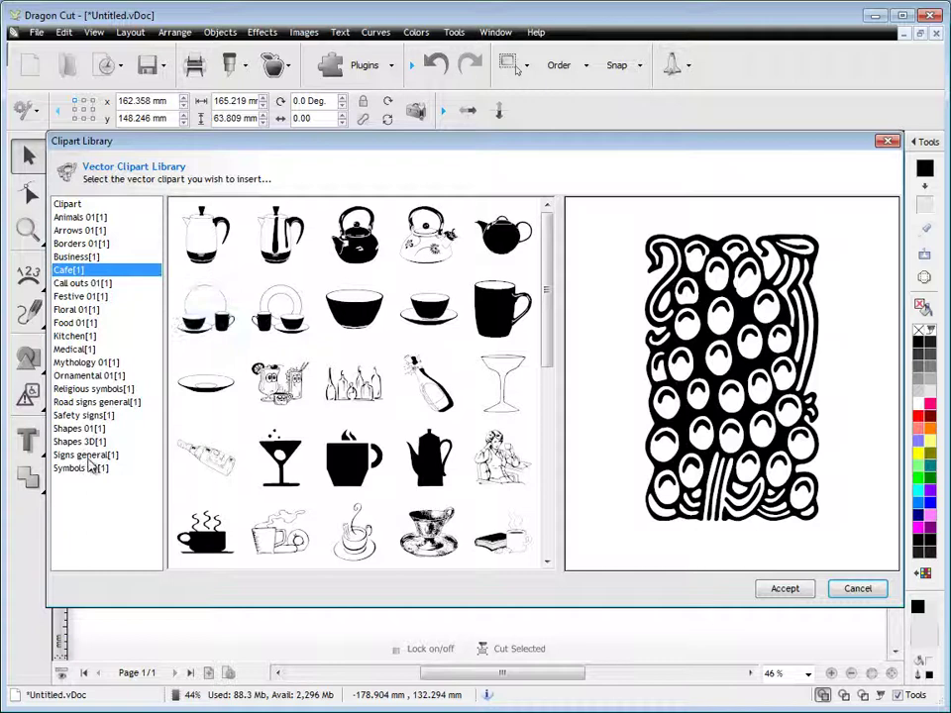
click(86, 457)
click(354, 382)
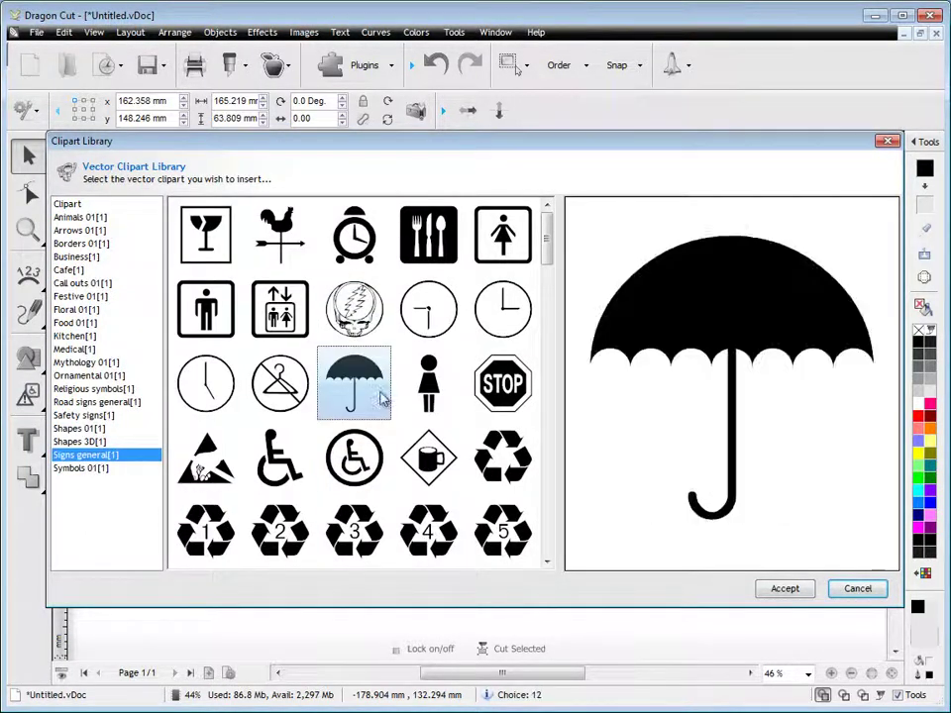
click(772, 592)
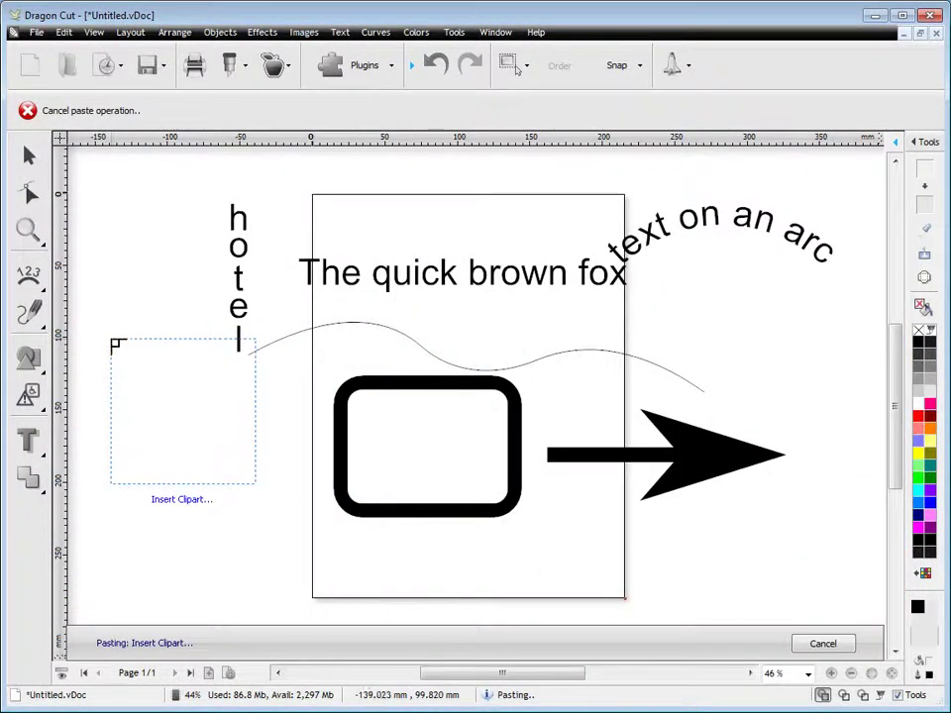
drag(121, 340, 266, 505)
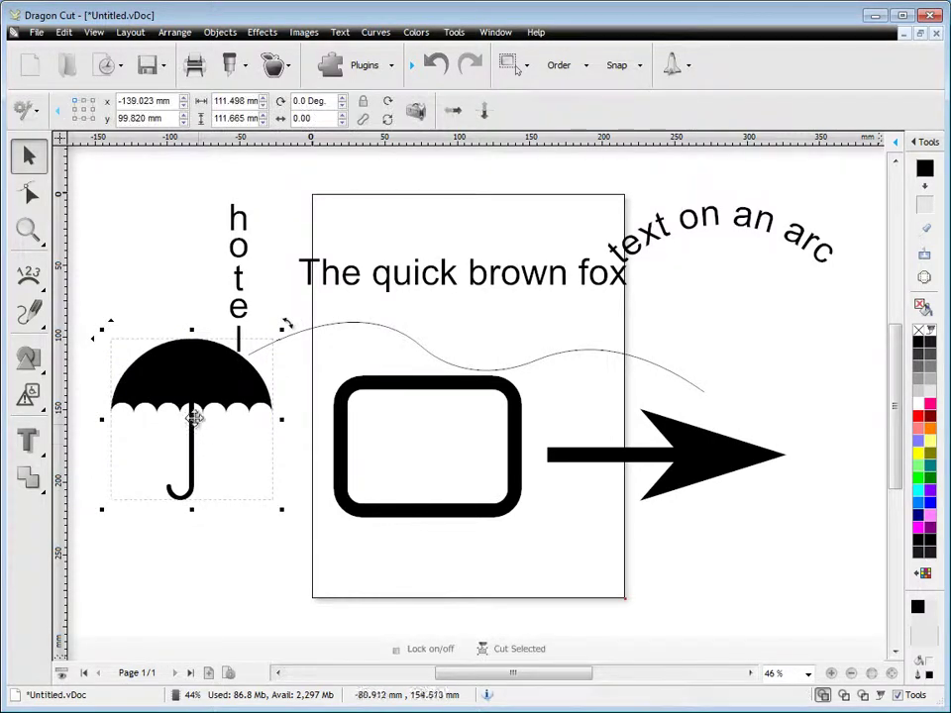
drag(195, 417, 201, 474)
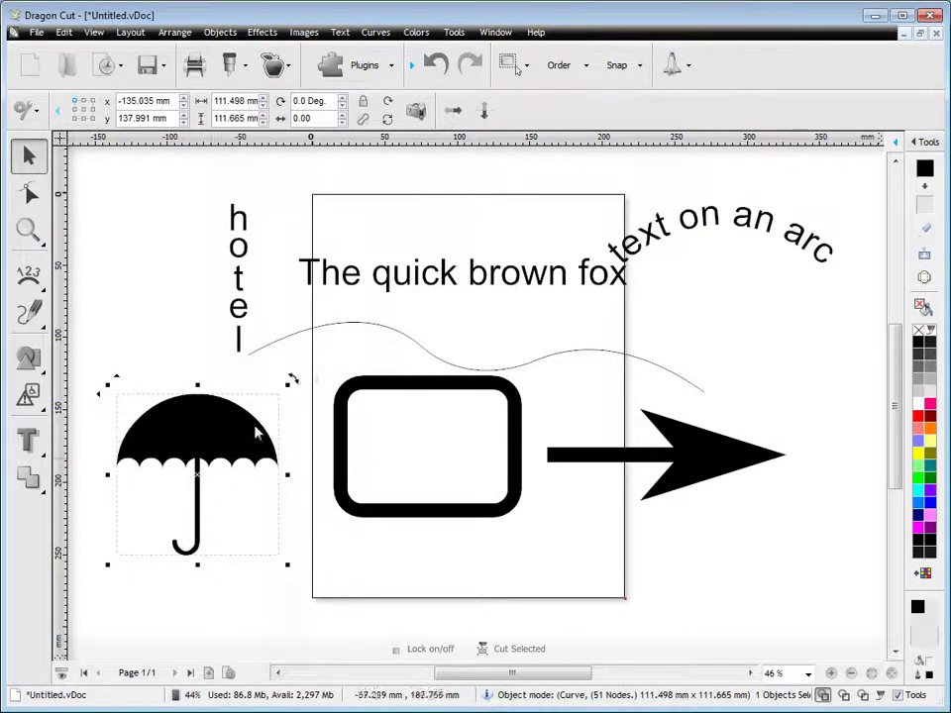
Insert the corporate logo Chicago Cubs 1.vClip from the Cg-Ch folder at about X 95 mm, Y 20 mm.
click(28, 396)
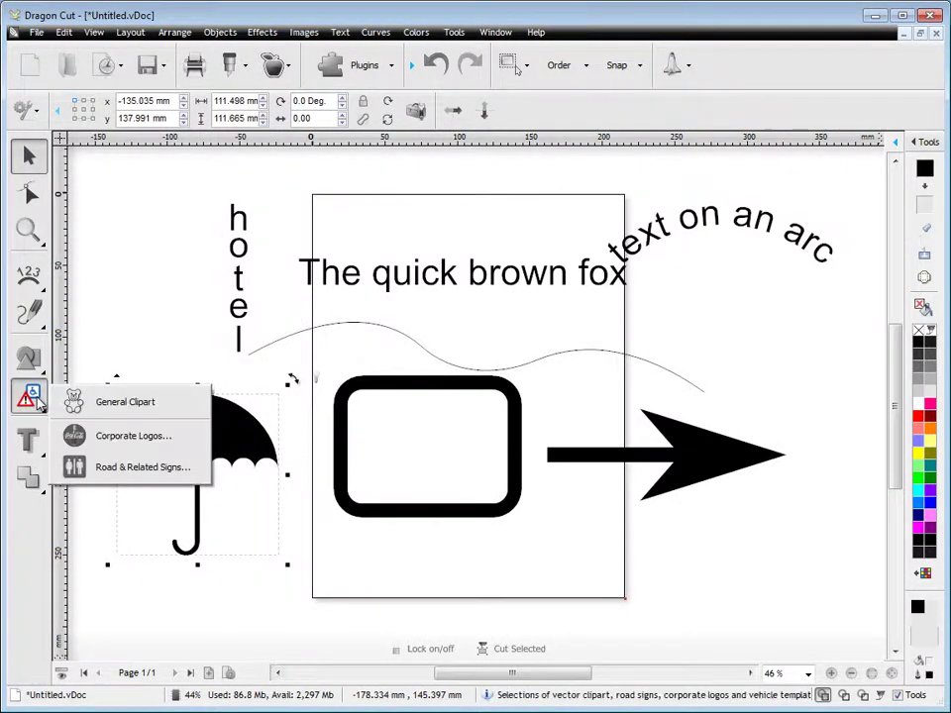
click(143, 444)
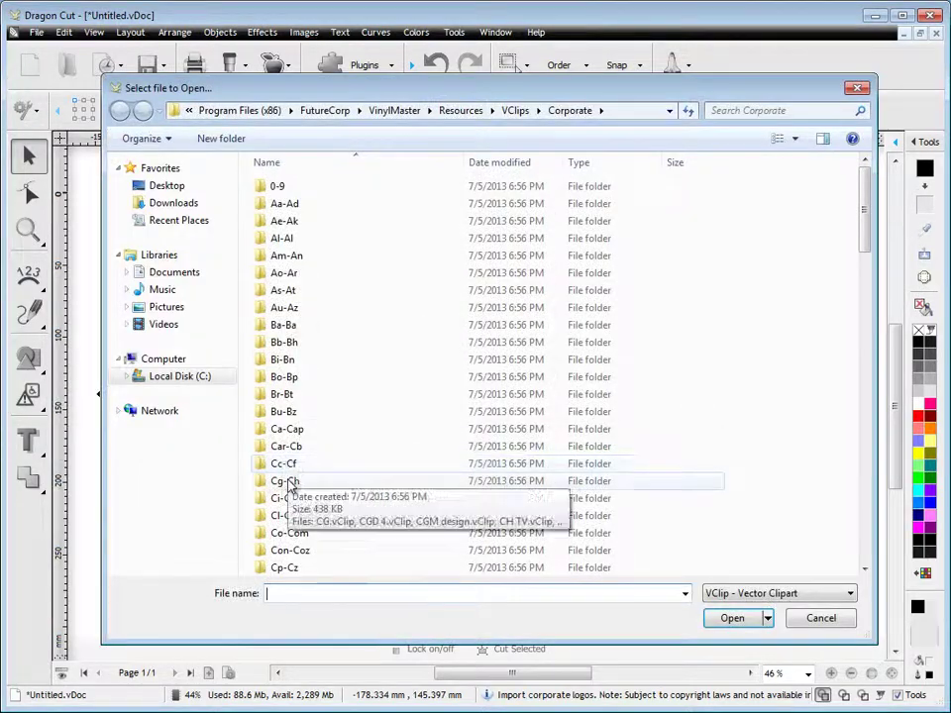
double_click(286, 481)
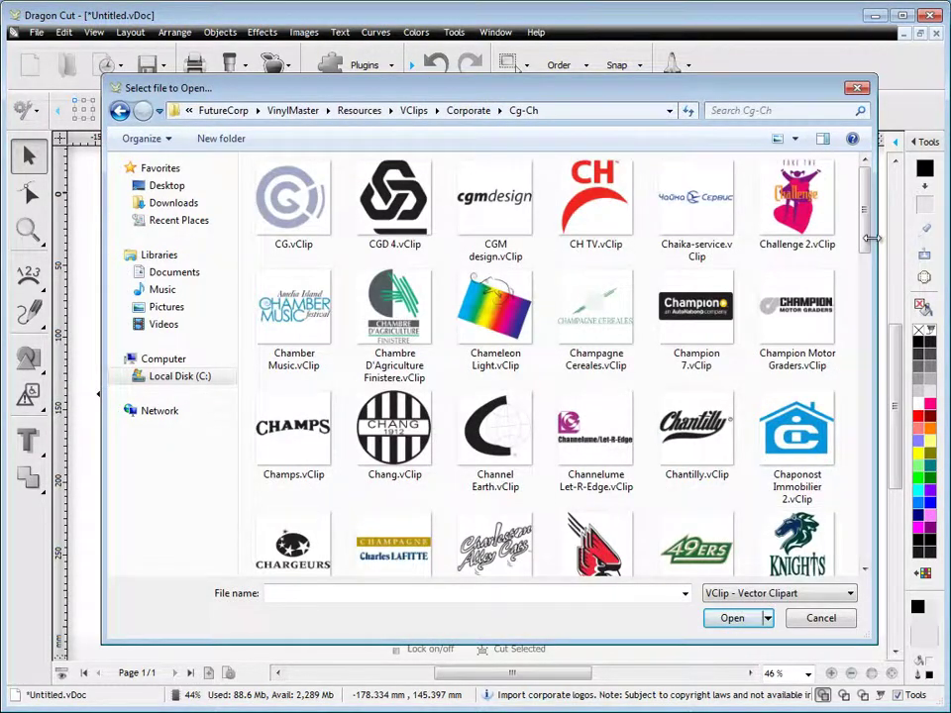
drag(871, 238, 838, 439)
double_click(696, 426)
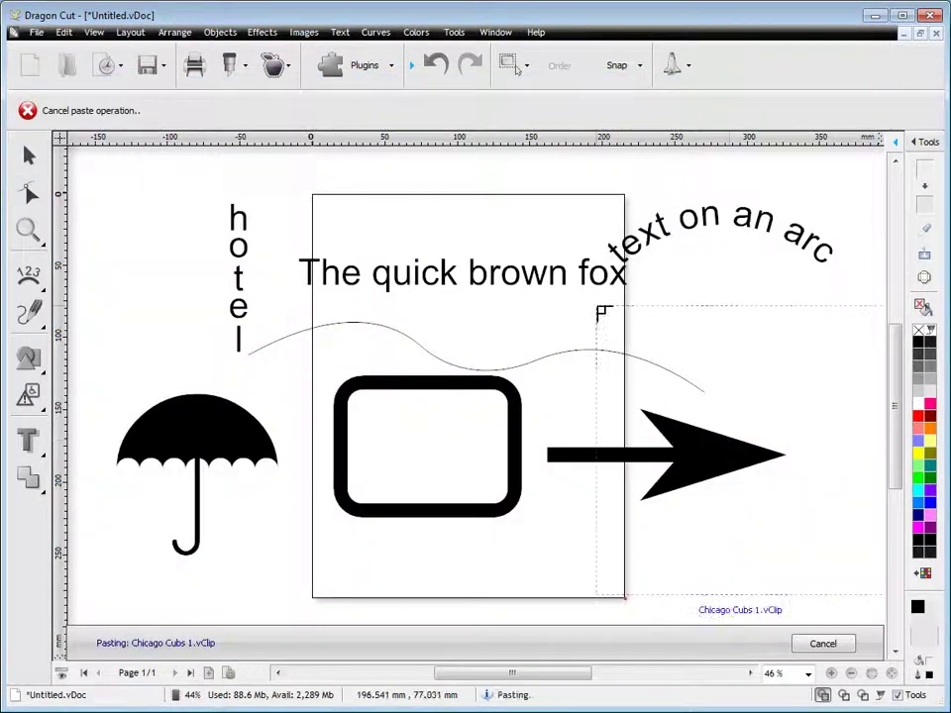
click(451, 223)
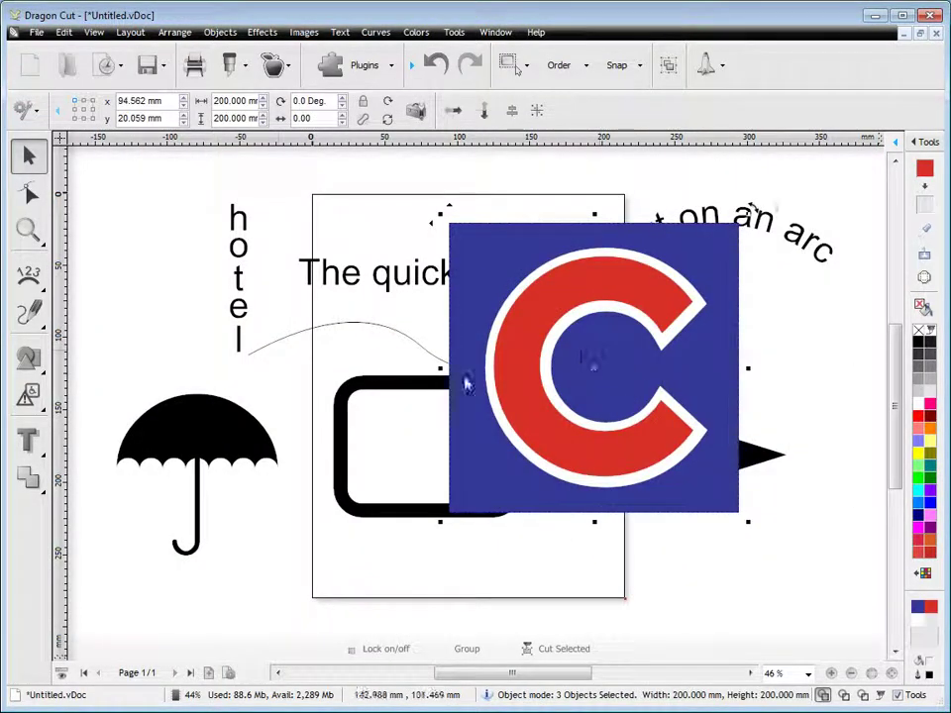
Insert the sign Road Signs Metric 75.vclip from the Road Signs Metric folder at about X -129 mm, Y 20 mm.
click(29, 395)
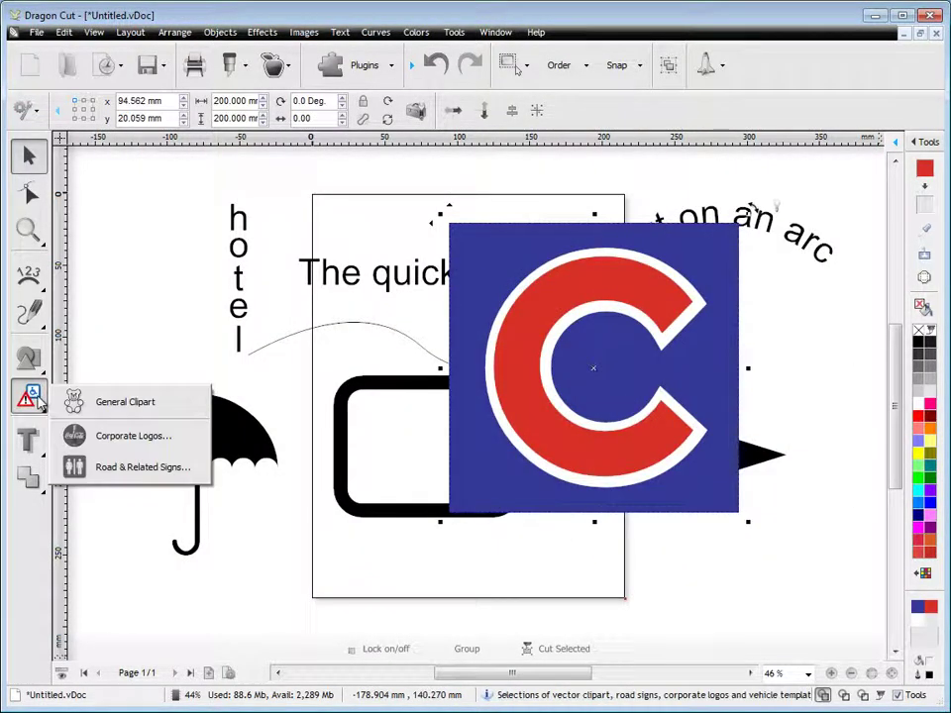
click(130, 473)
click(313, 204)
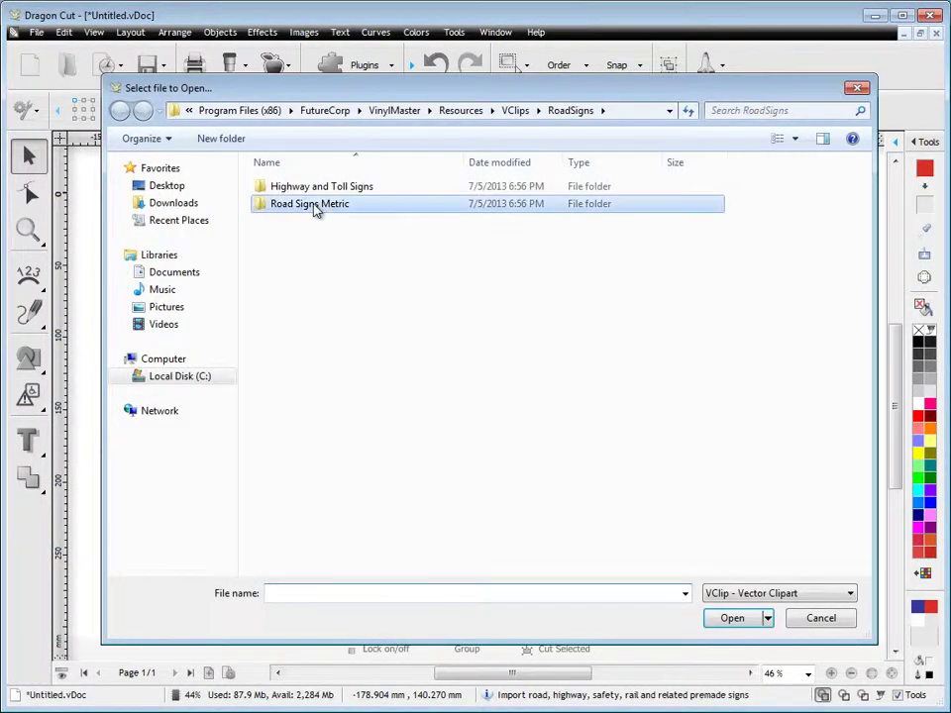
double_click(313, 204)
drag(863, 232, 874, 363)
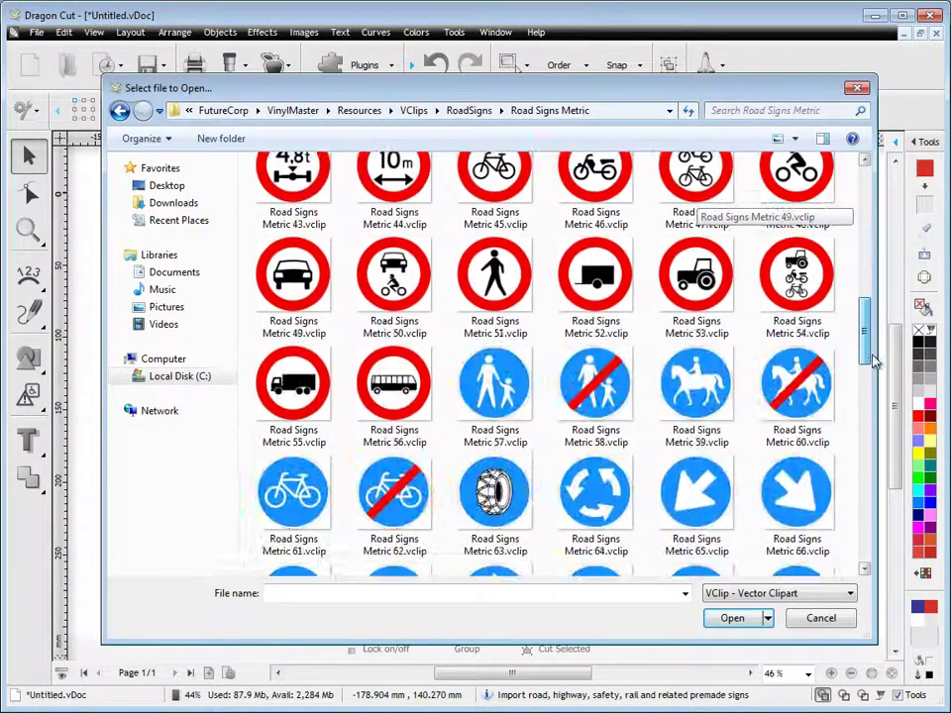
scroll(655, 288, down, 5)
double_click(525, 435)
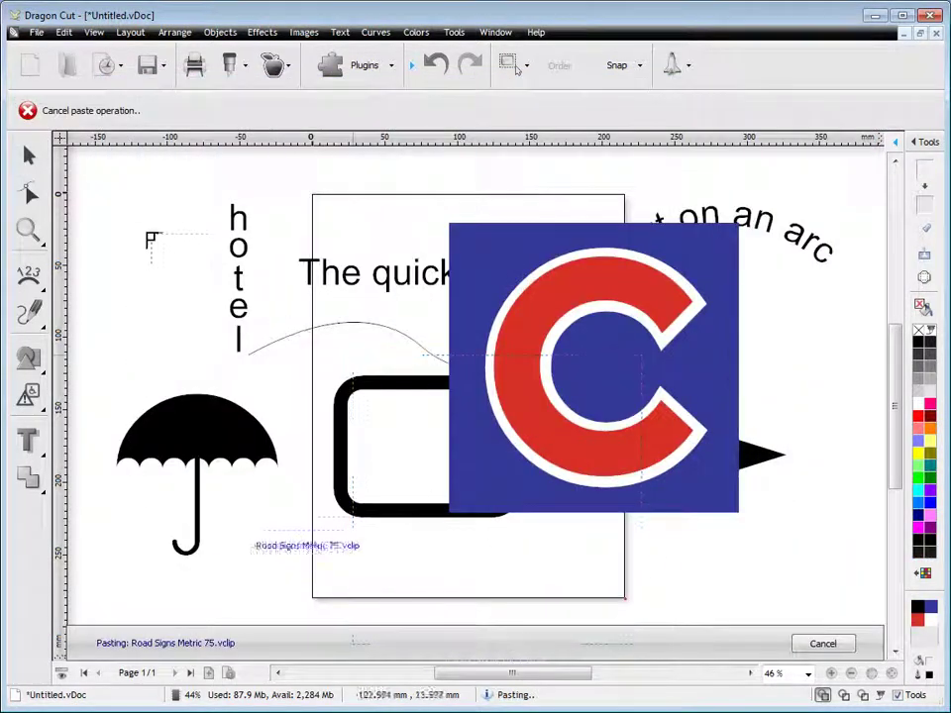
click(132, 228)
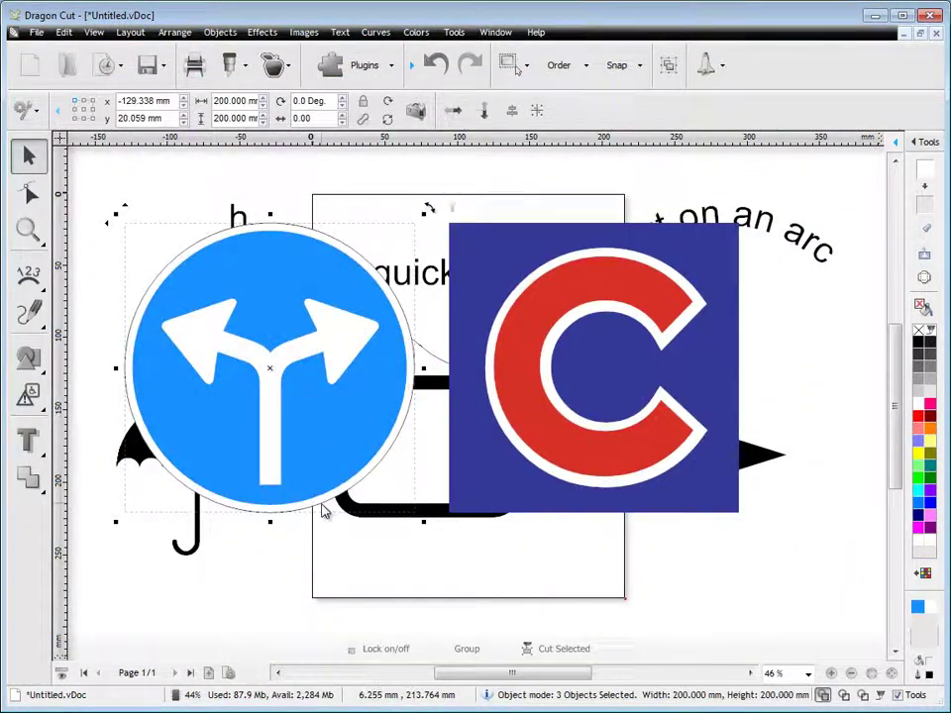
Select all objects in the drawing and delete them.
click(498, 594)
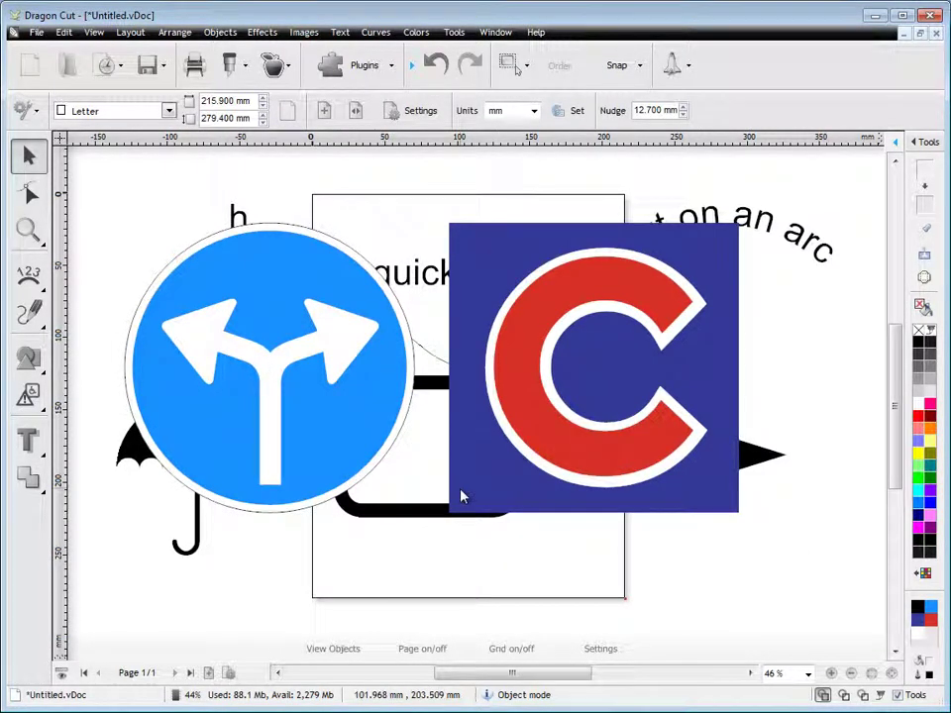
key(ctrl+a)
key(Delete)
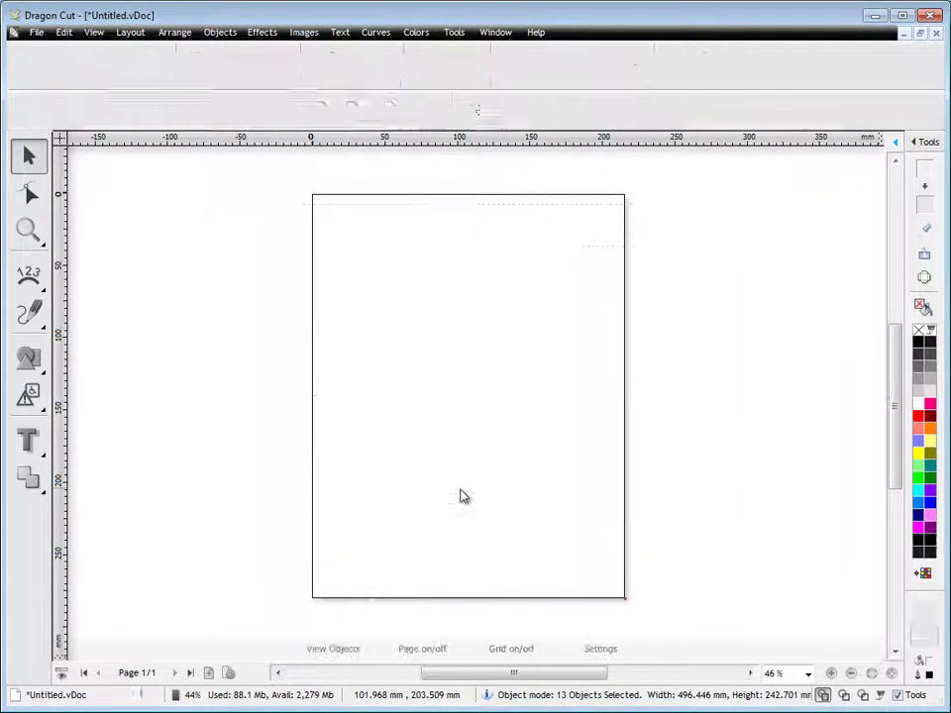
Add the artistic text "Effects" in the upper part of the page and enlarge it to about 127 mm by 32 mm.
click(29, 273)
click(99, 282)
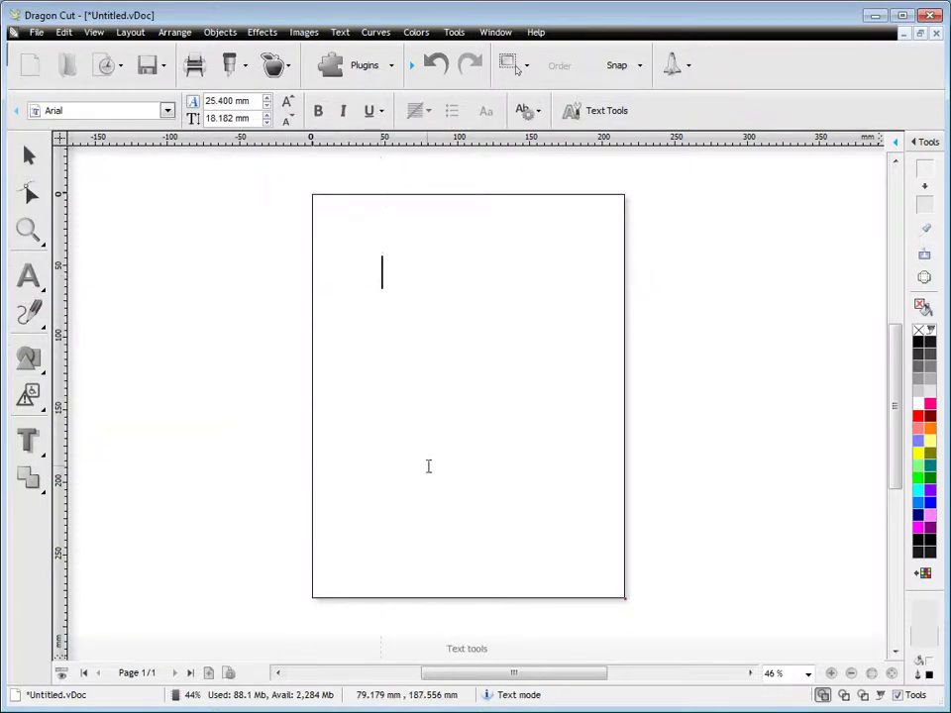
text(Effects)
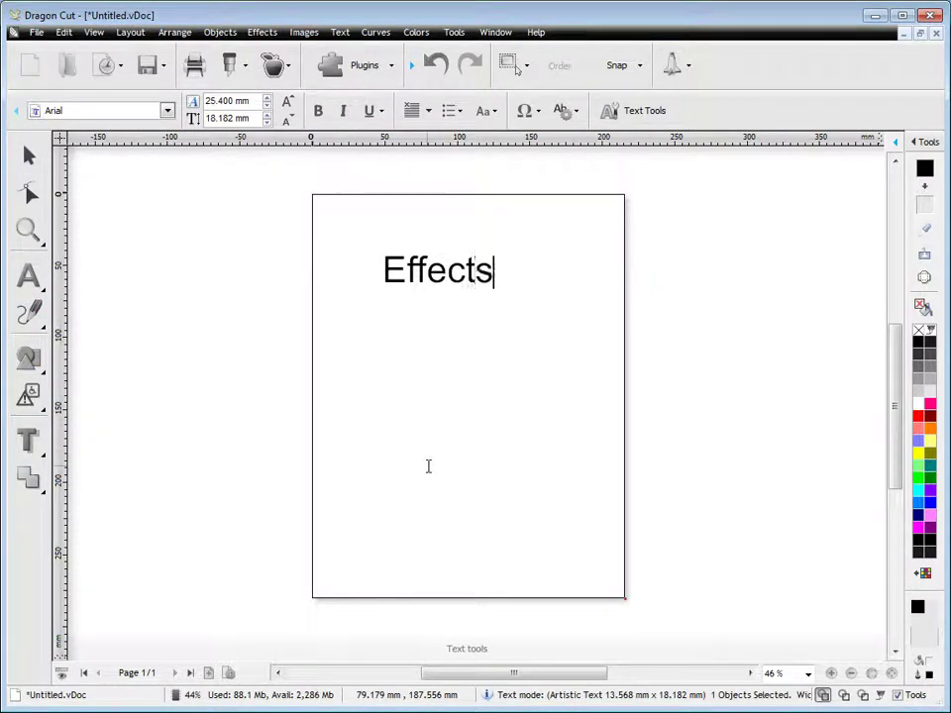
key(Escape)
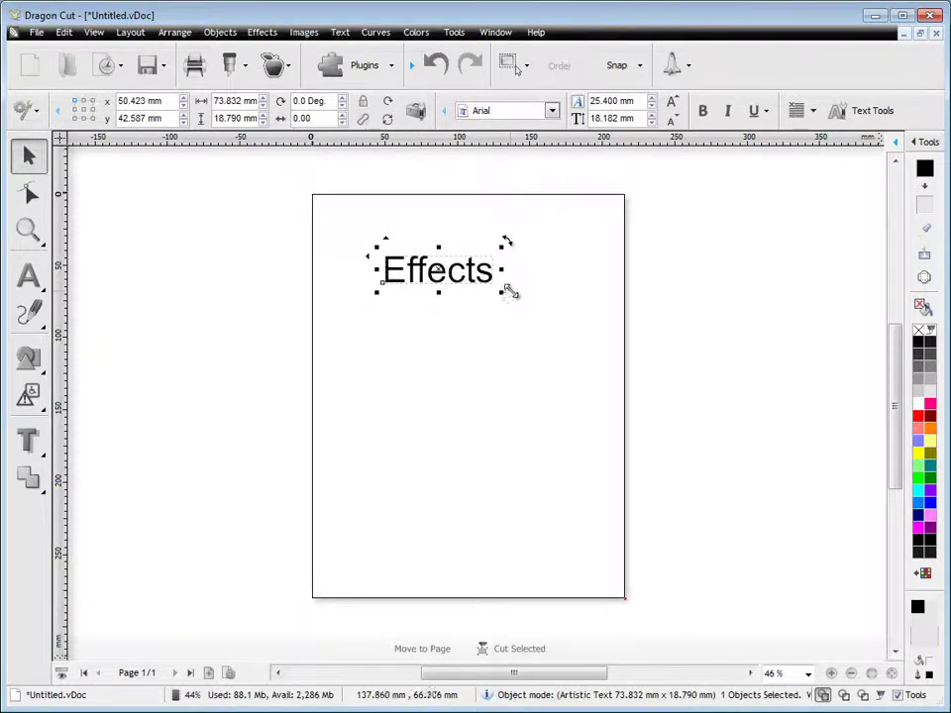
drag(509, 291, 485, 295)
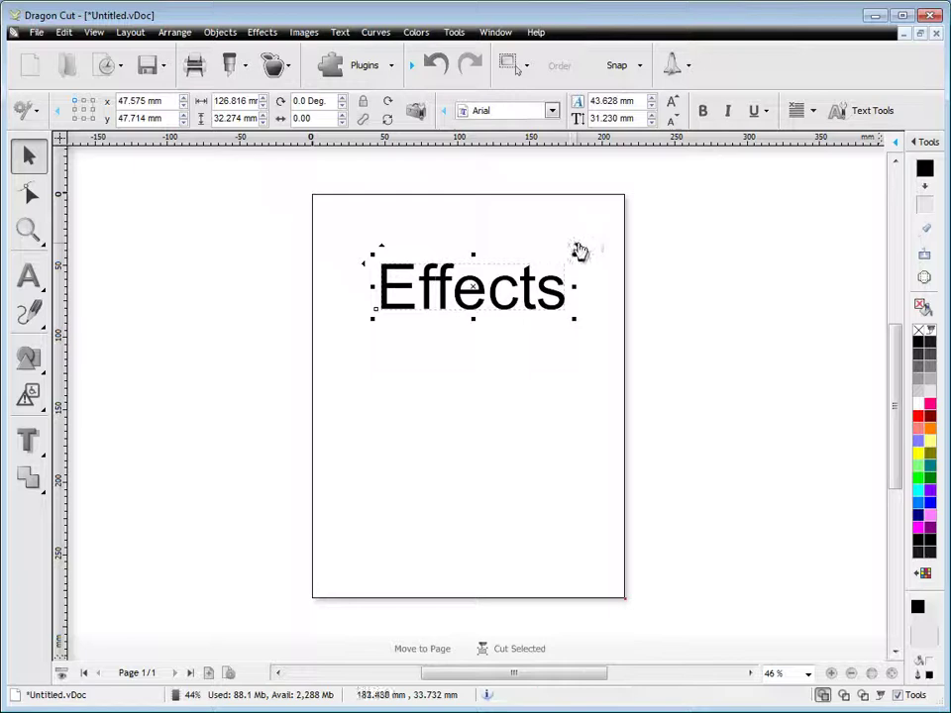
drag(579, 250, 531, 274)
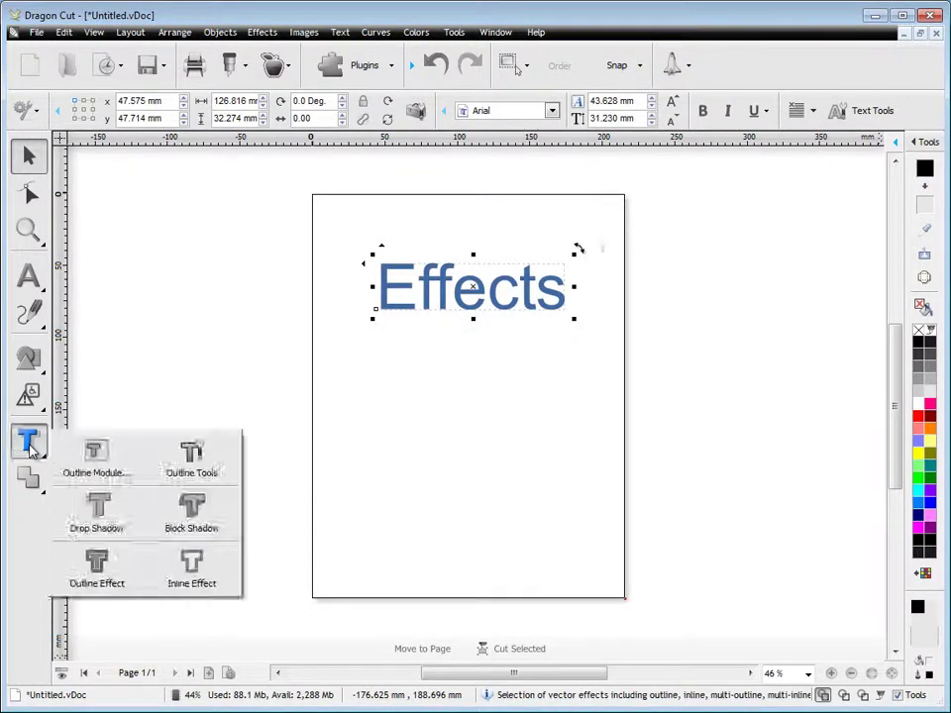
Apply an outline effect to the "Effects" text with a 13.50% offset and a 3.00% inset.
click(119, 575)
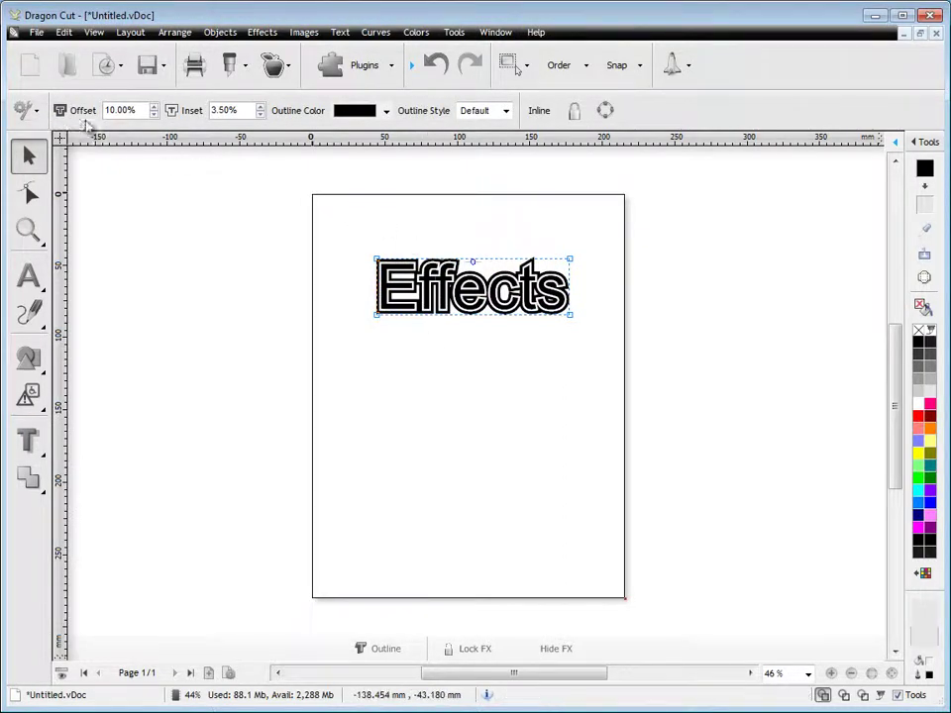
click(153, 112)
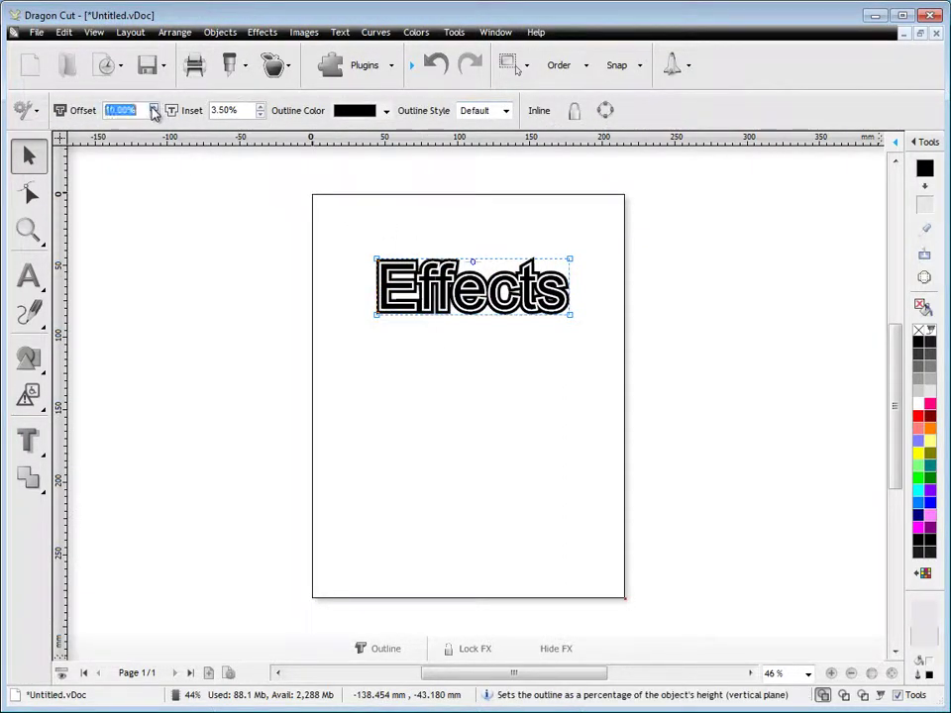
click(153, 107)
click(260, 115)
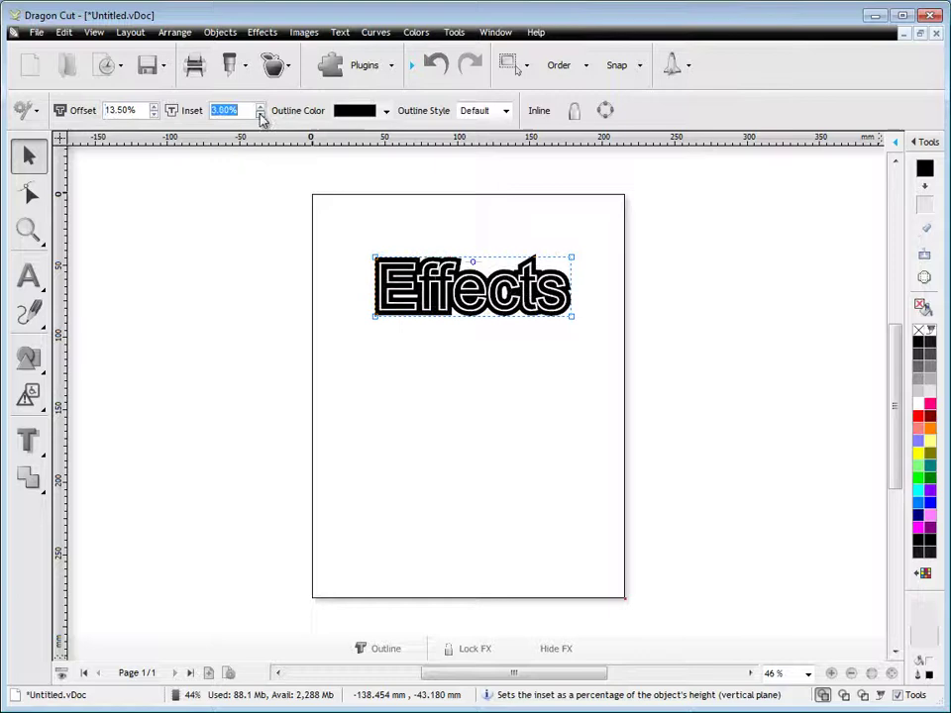
Set the outline effect's inset to 2.00% and its outline color to red on the "Effects" text.
click(260, 115)
click(261, 115)
click(386, 111)
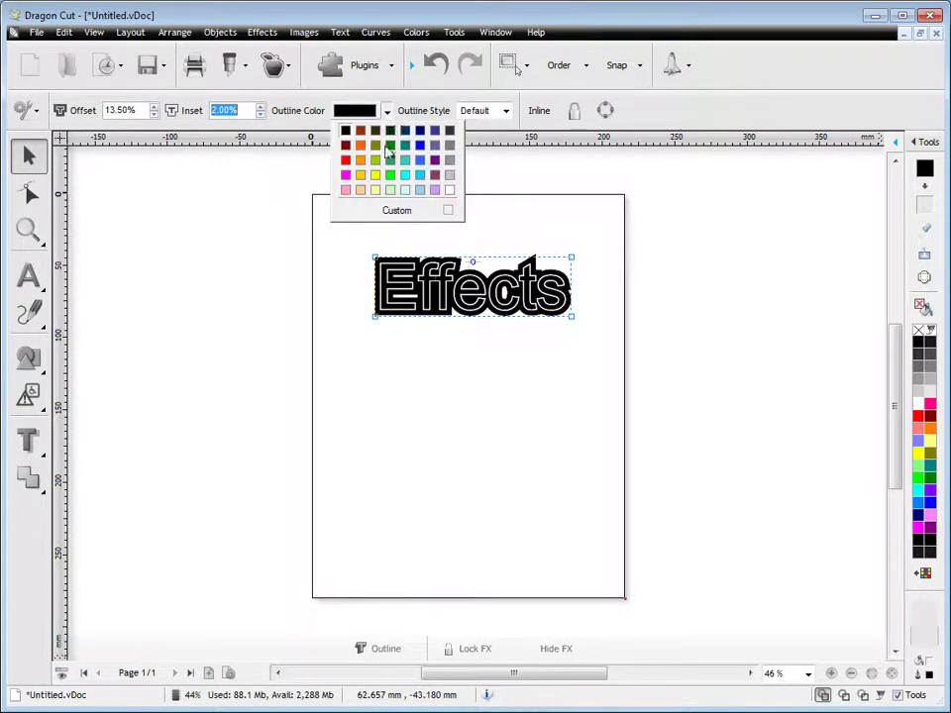
click(346, 160)
click(468, 351)
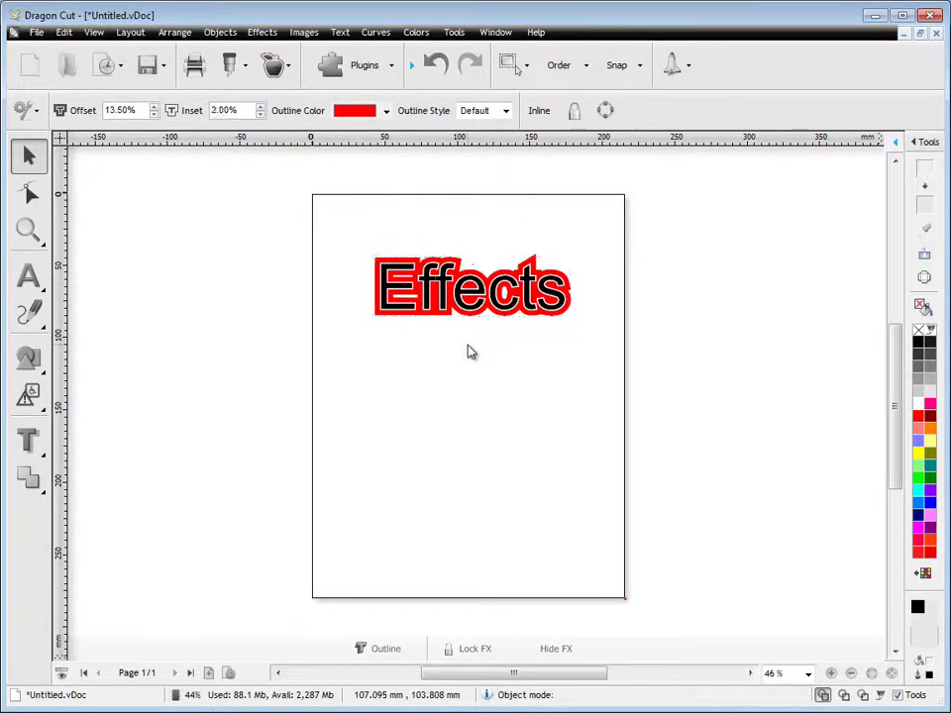
click(469, 311)
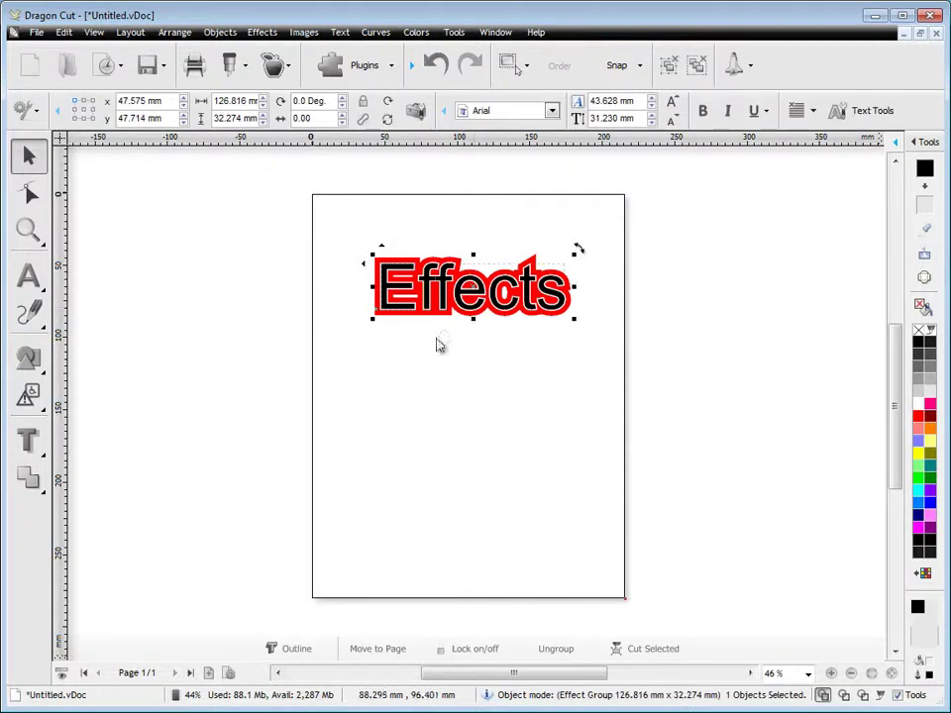
click(30, 439)
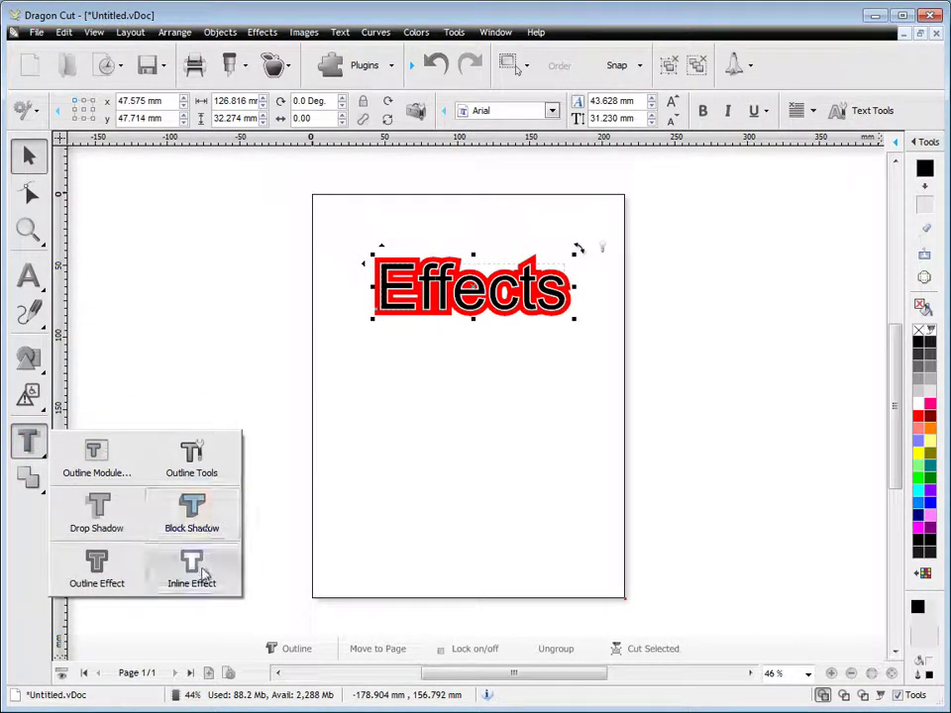
click(30, 479)
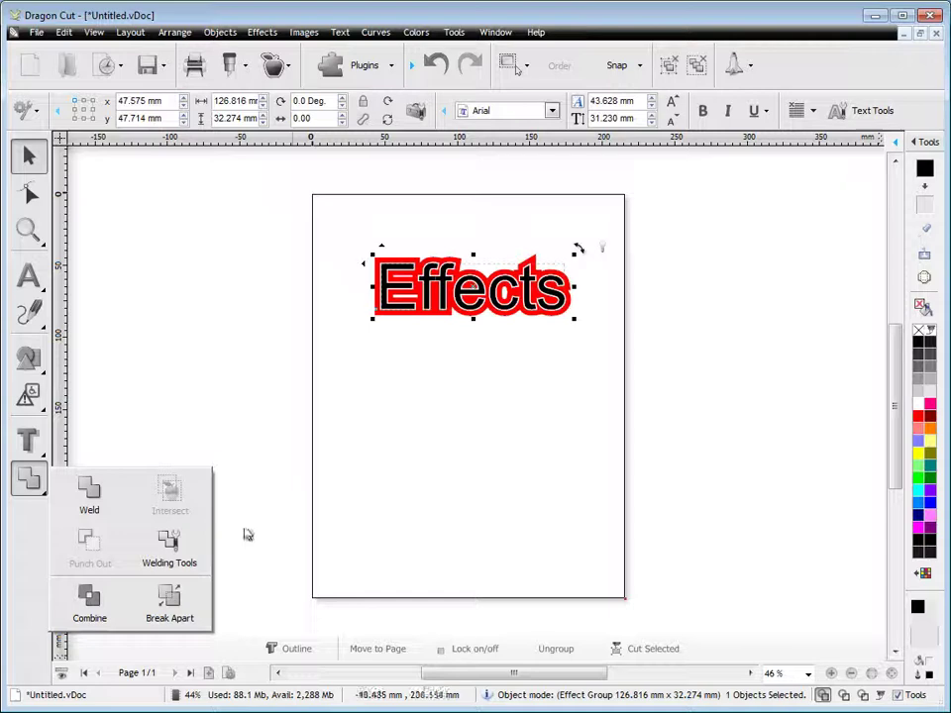
click(425, 487)
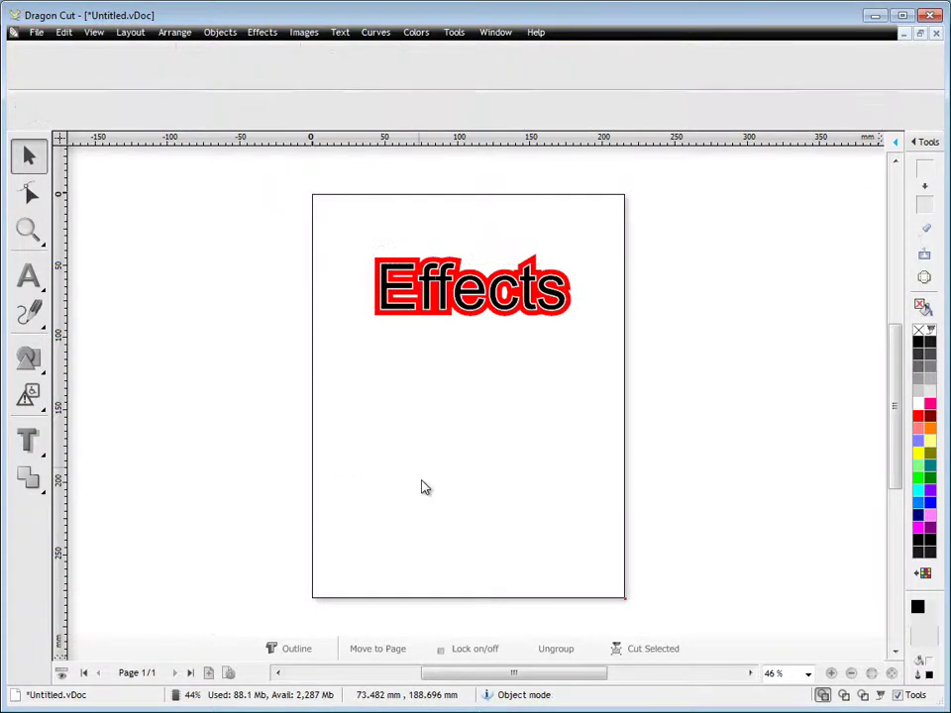
Display the Object Manager & Properties tools and open the sample document Sample Sign 15.vDoc.
click(925, 143)
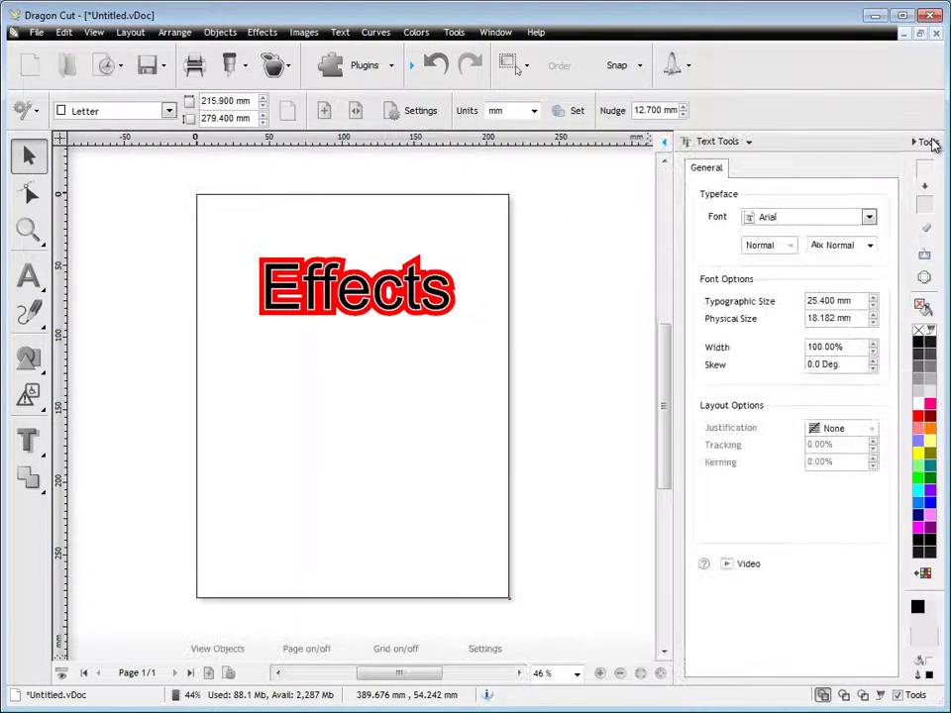
click(745, 142)
click(749, 163)
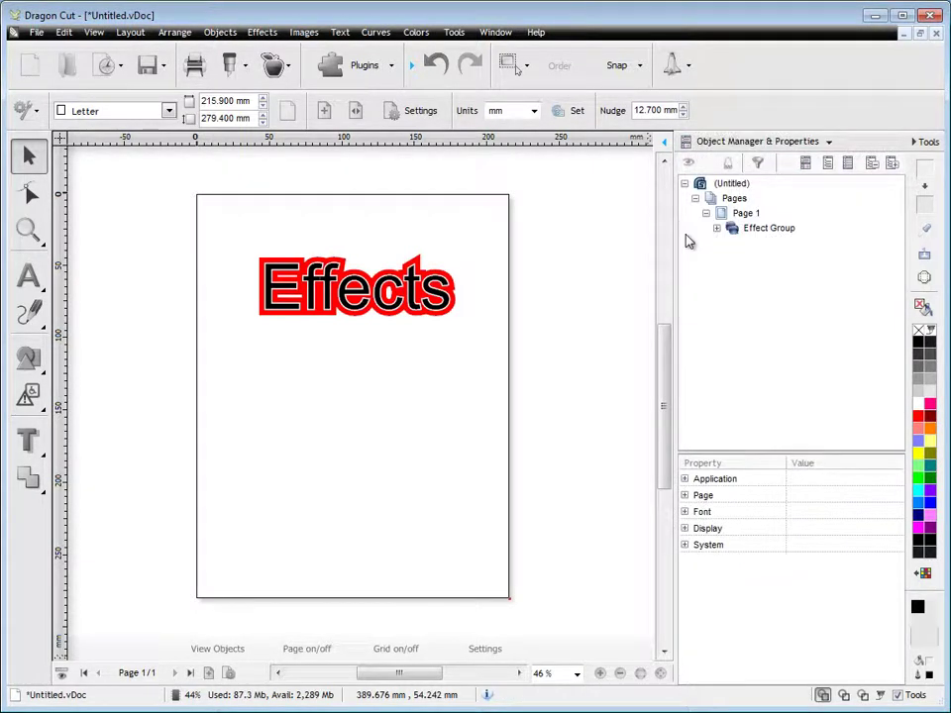
click(110, 73)
click(67, 144)
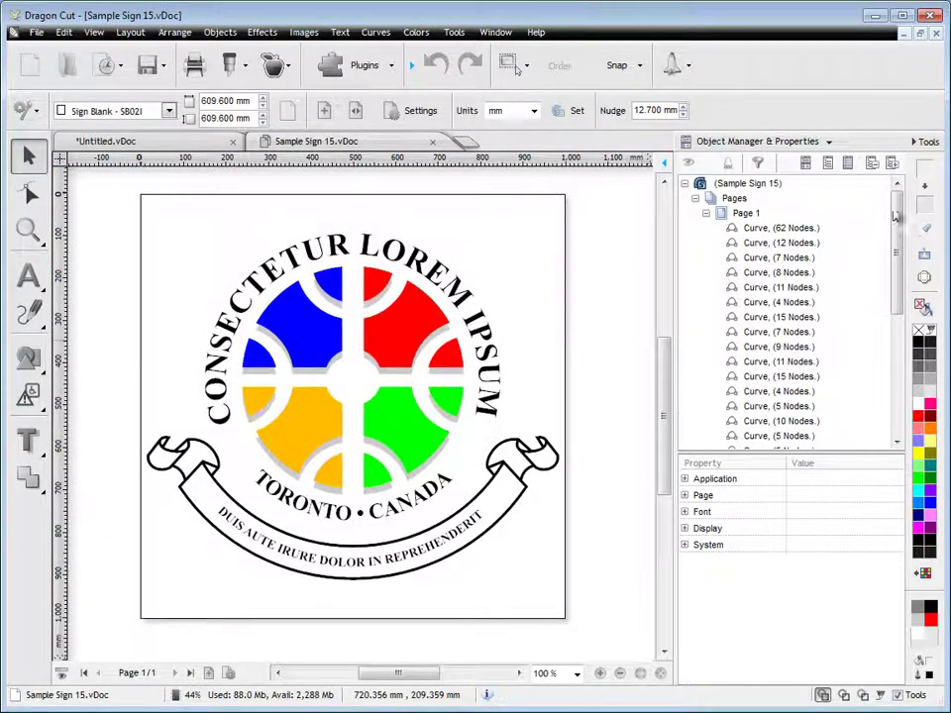
Select several curves and arc texts of the sign from the object tree, ending with the "TORONTO • CANADA" text.
drag(895, 216, 809, 269)
click(793, 328)
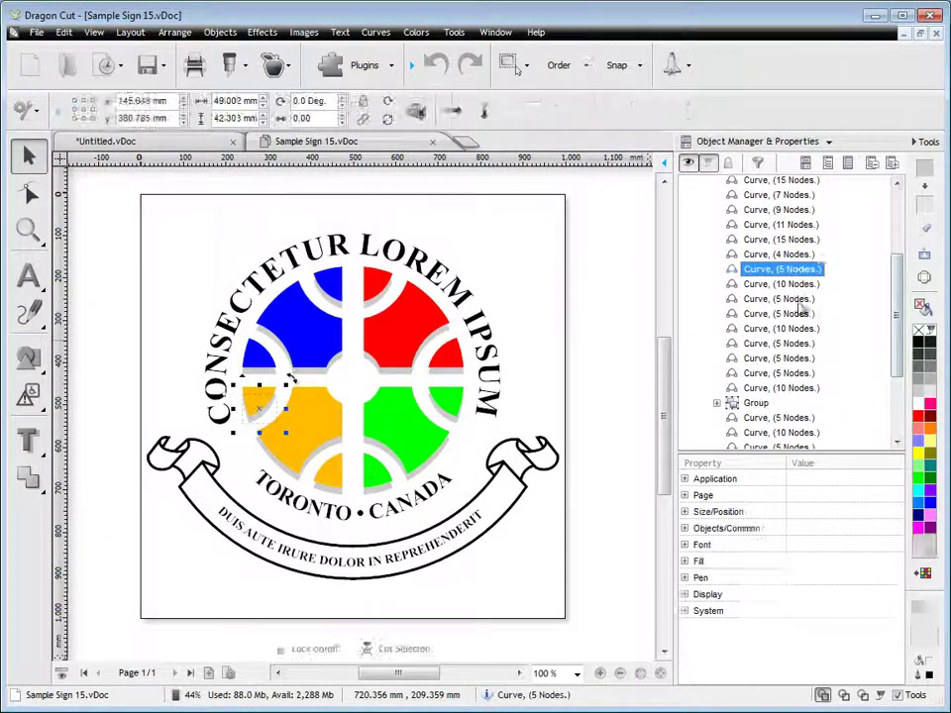
click(799, 359)
drag(895, 354, 895, 424)
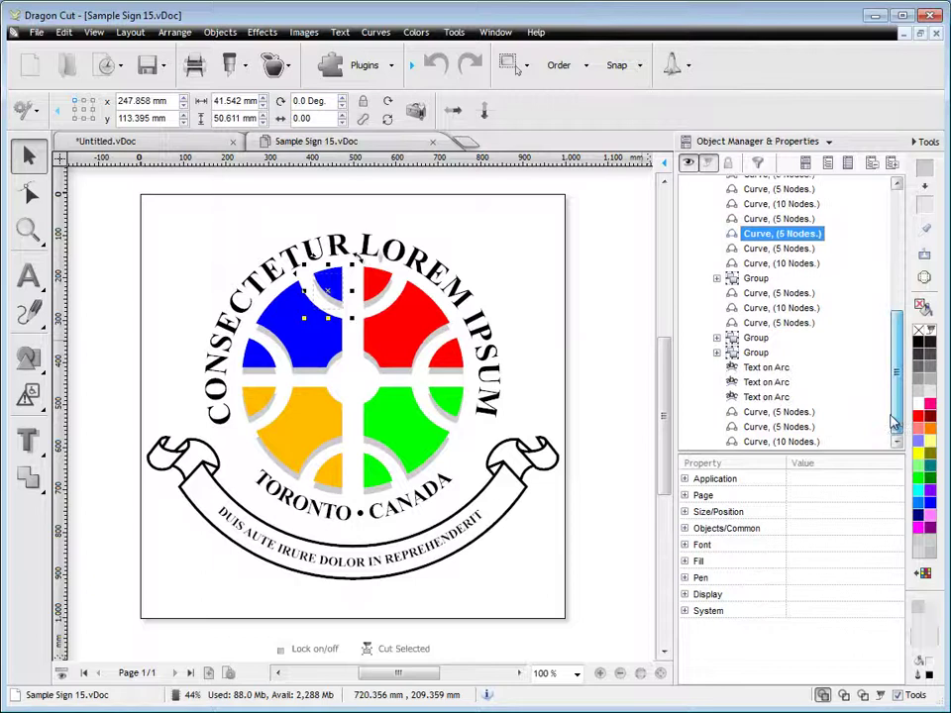
click(768, 396)
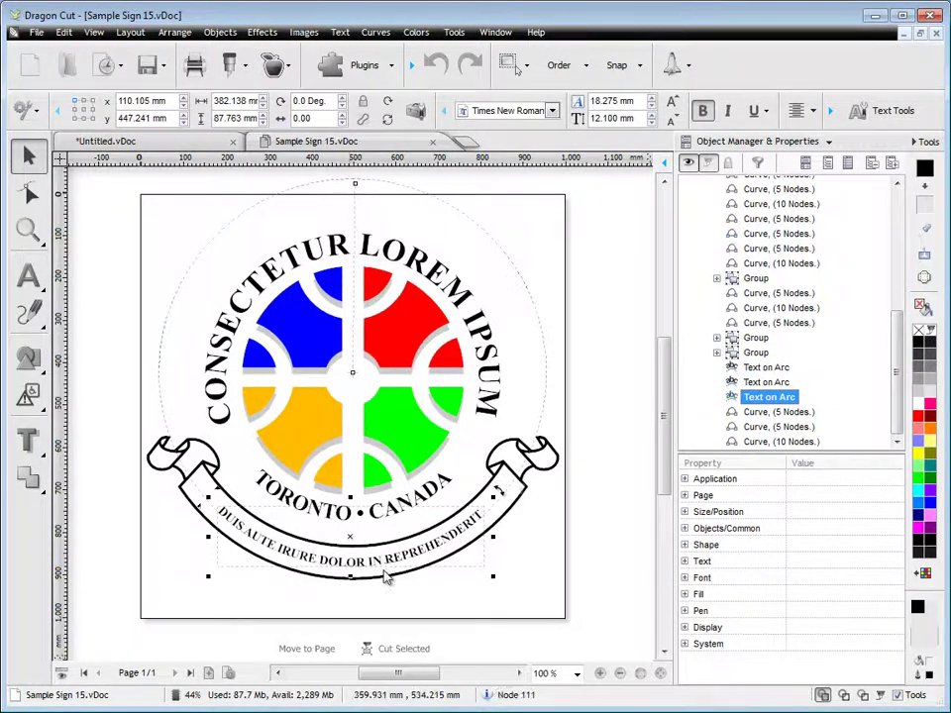
click(774, 383)
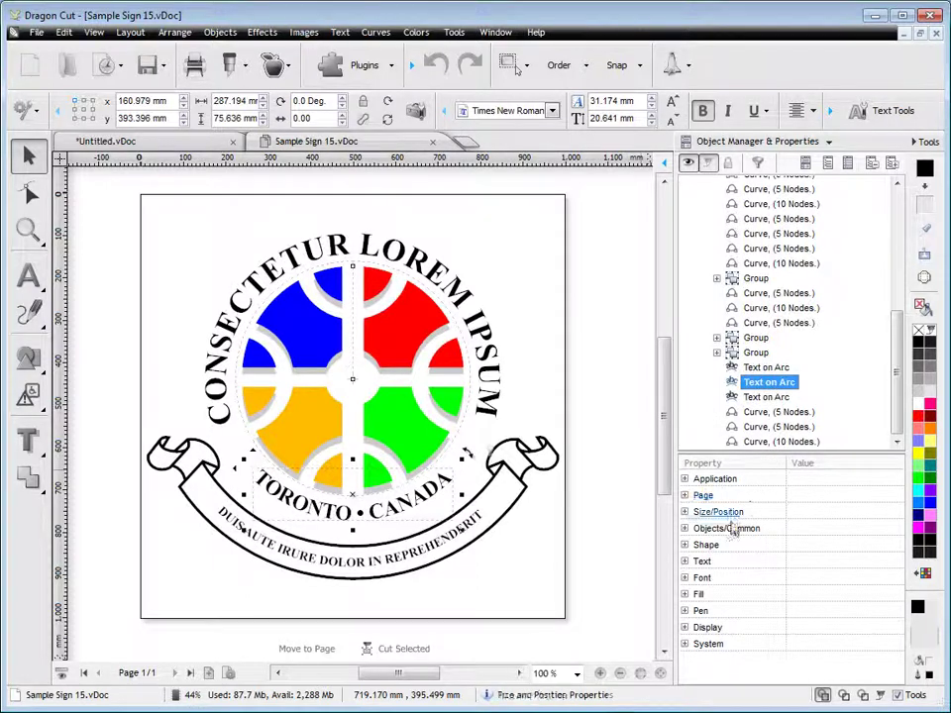
Examine the Text properties of the "TORONTO • CANADA" arc text, including indent, writing tools and path text style.
click(703, 560)
drag(893, 548, 796, 594)
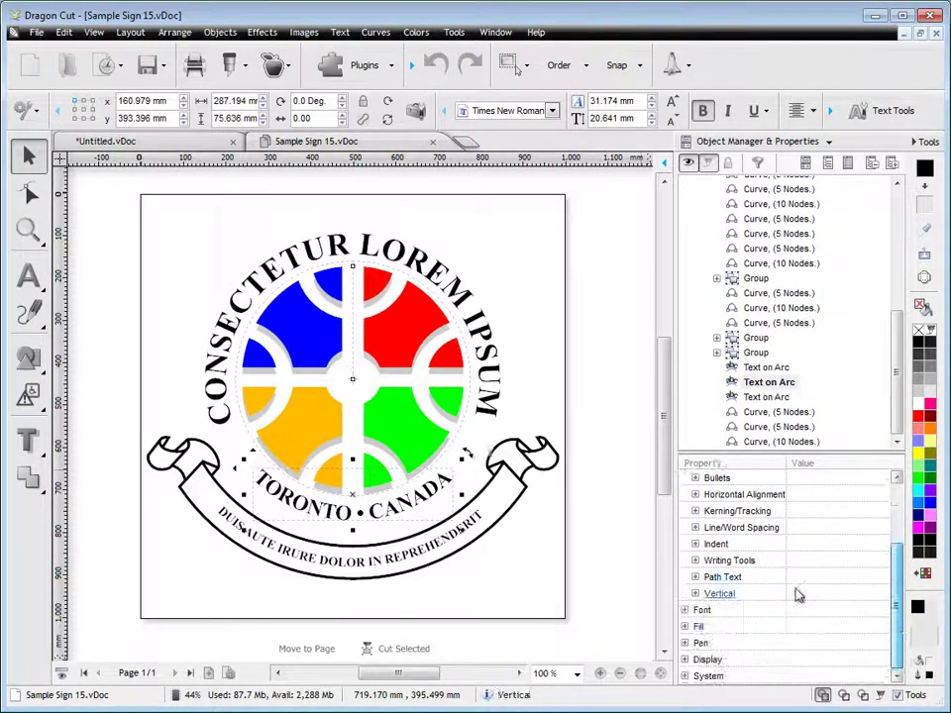
click(695, 576)
click(695, 561)
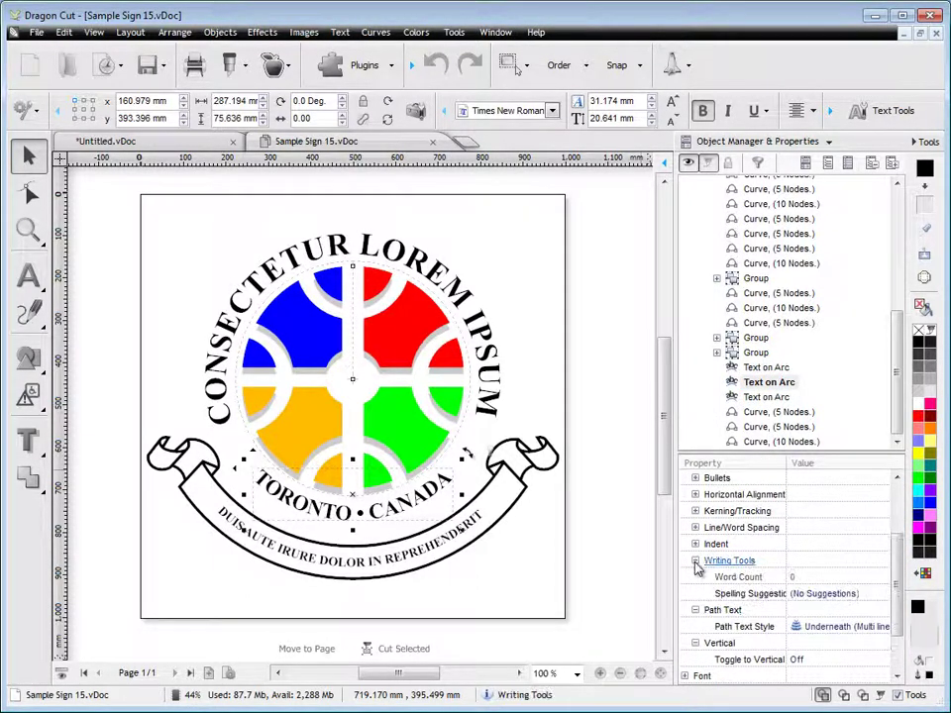
click(696, 544)
scroll(847, 594, down, 2)
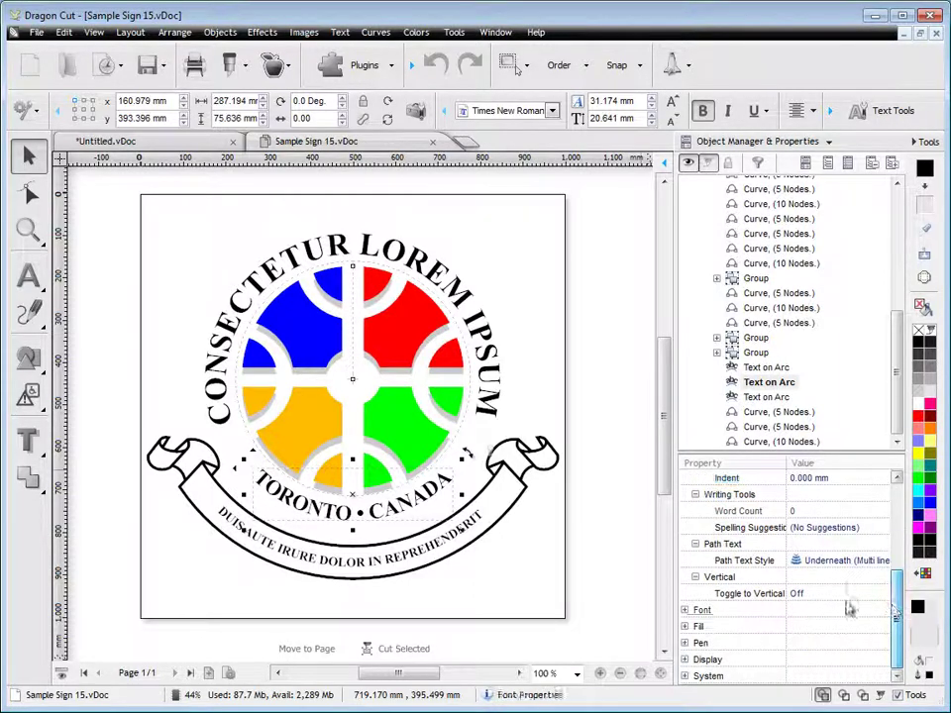
click(843, 561)
click(882, 560)
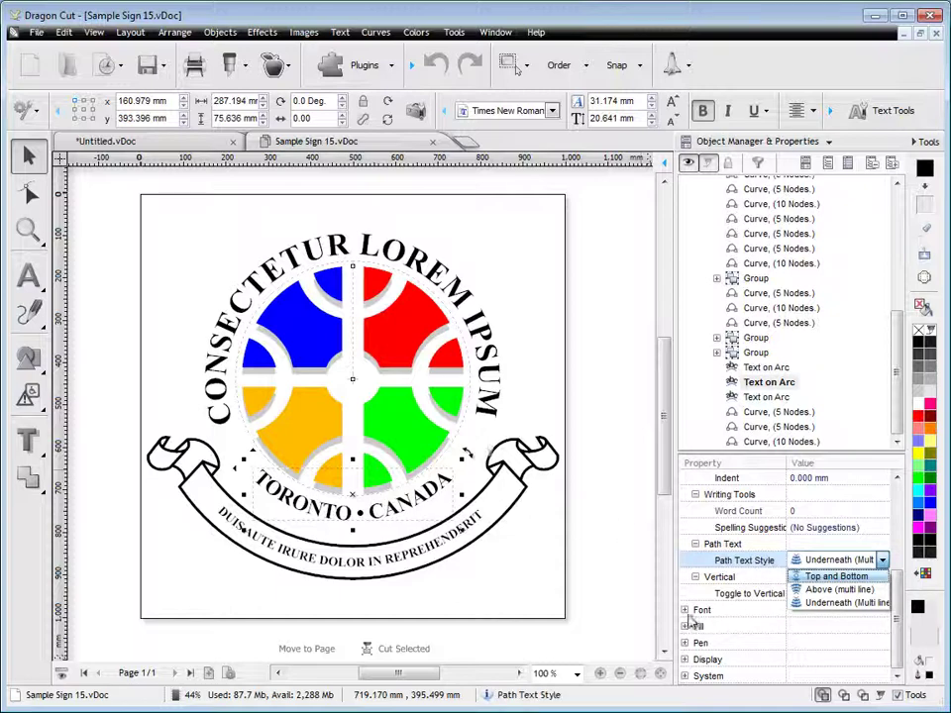
click(700, 613)
Change the font of the "TORONTO • CANADA" arc text to Clarendon Blk BT through its Font properties.
click(684, 610)
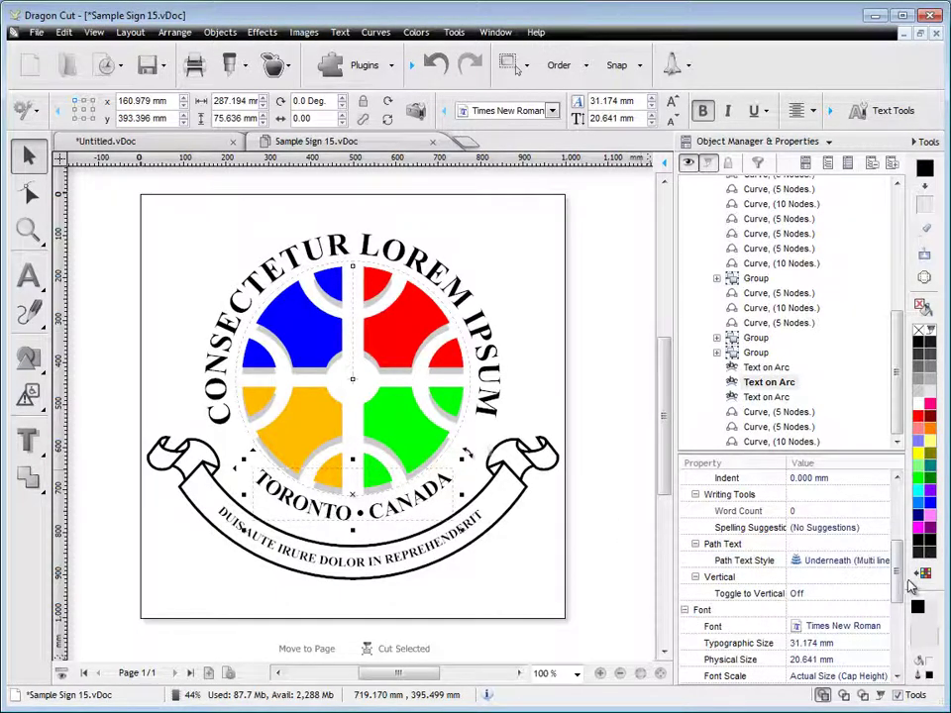
scroll(907, 593, down, 2)
click(869, 558)
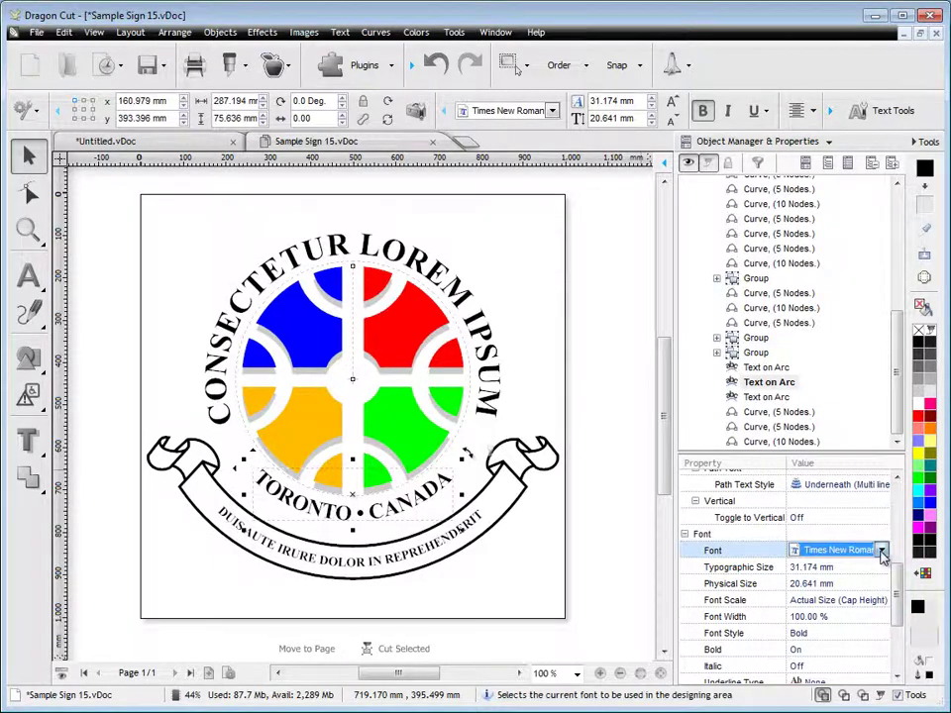
click(881, 551)
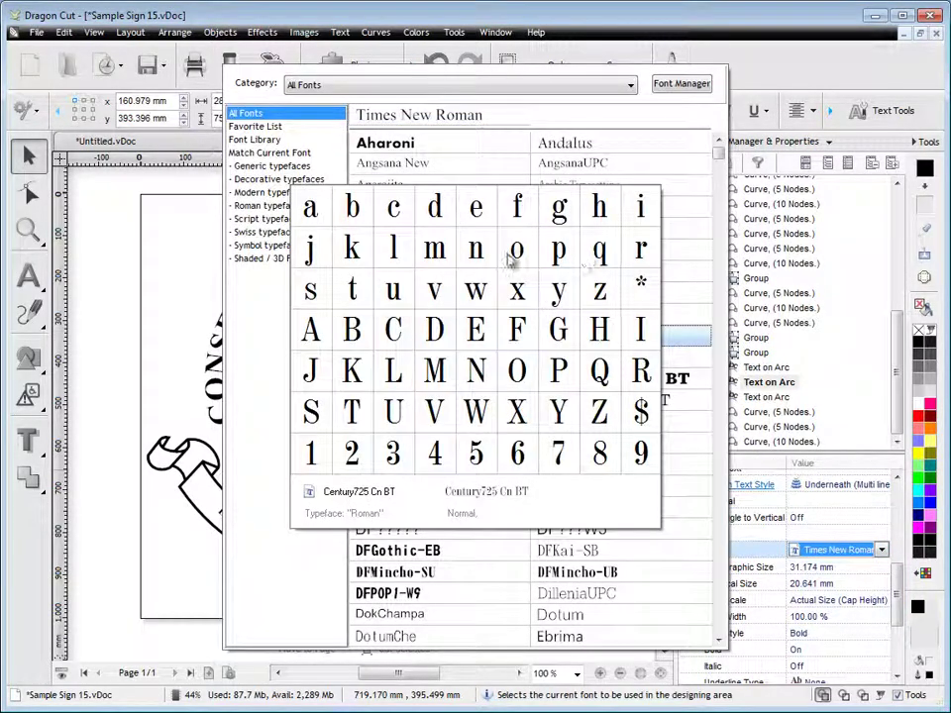
click(680, 382)
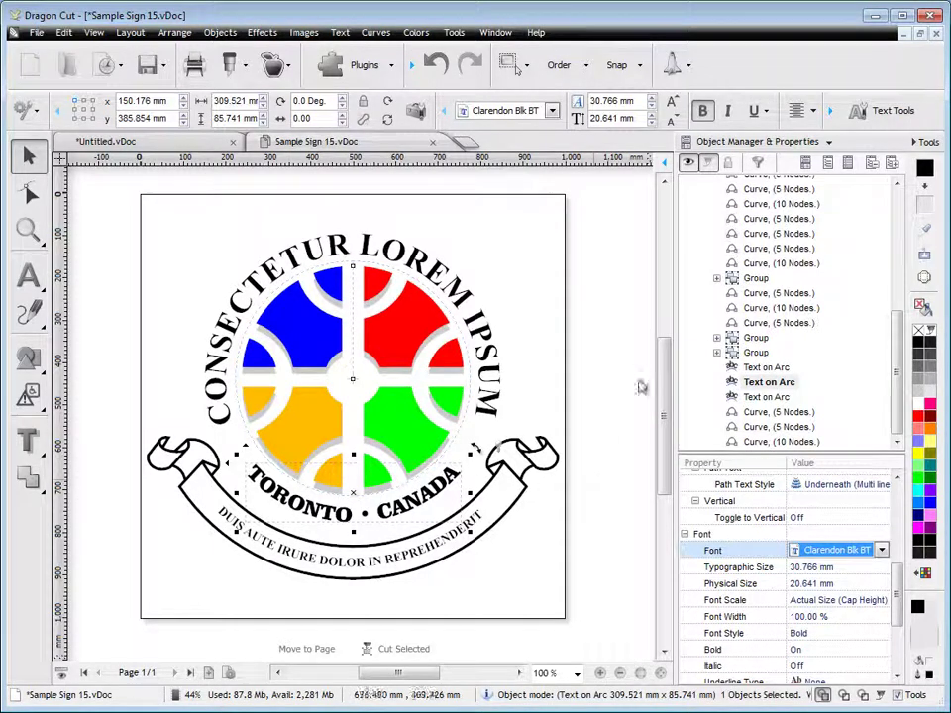
Examine the options of the Color, Fills and Pen Tools, Align, Space and Distribute, and Outline Tools and Module.
click(756, 142)
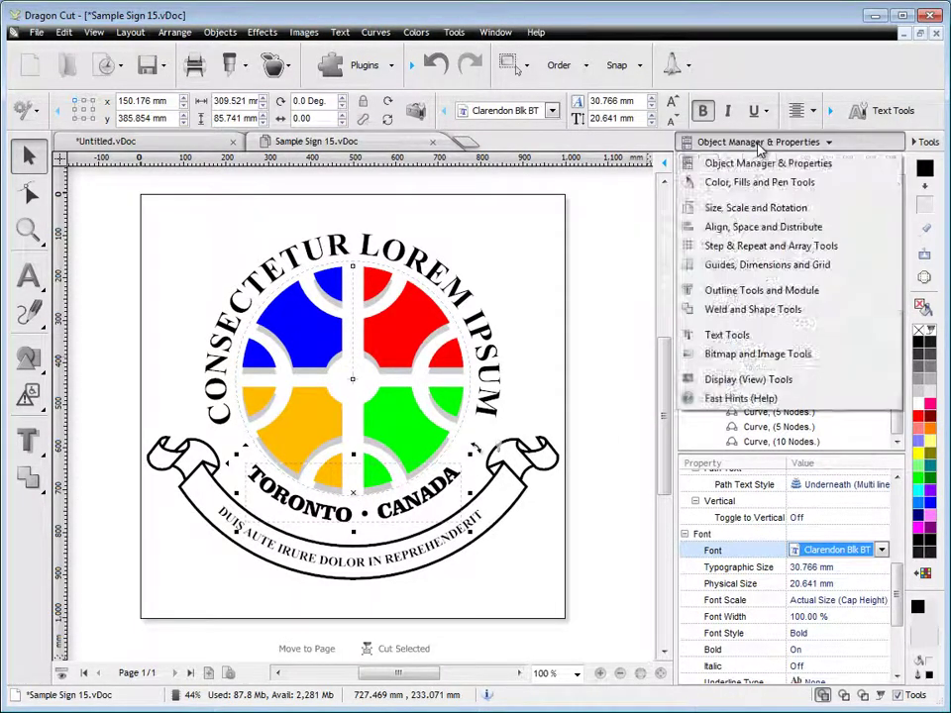
click(750, 182)
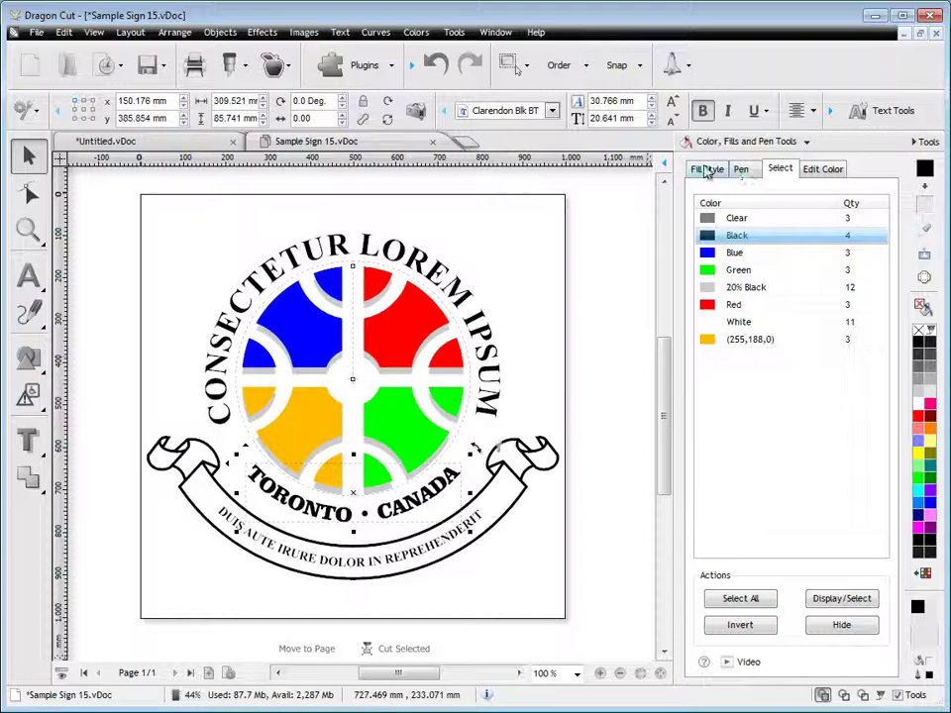
click(706, 170)
click(753, 170)
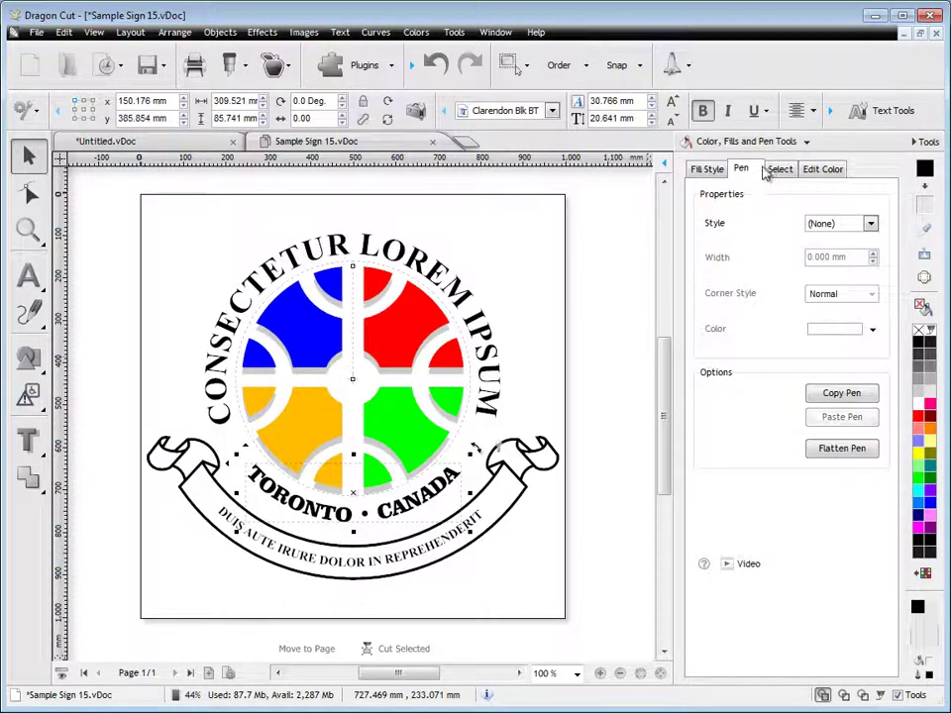
click(755, 142)
click(743, 224)
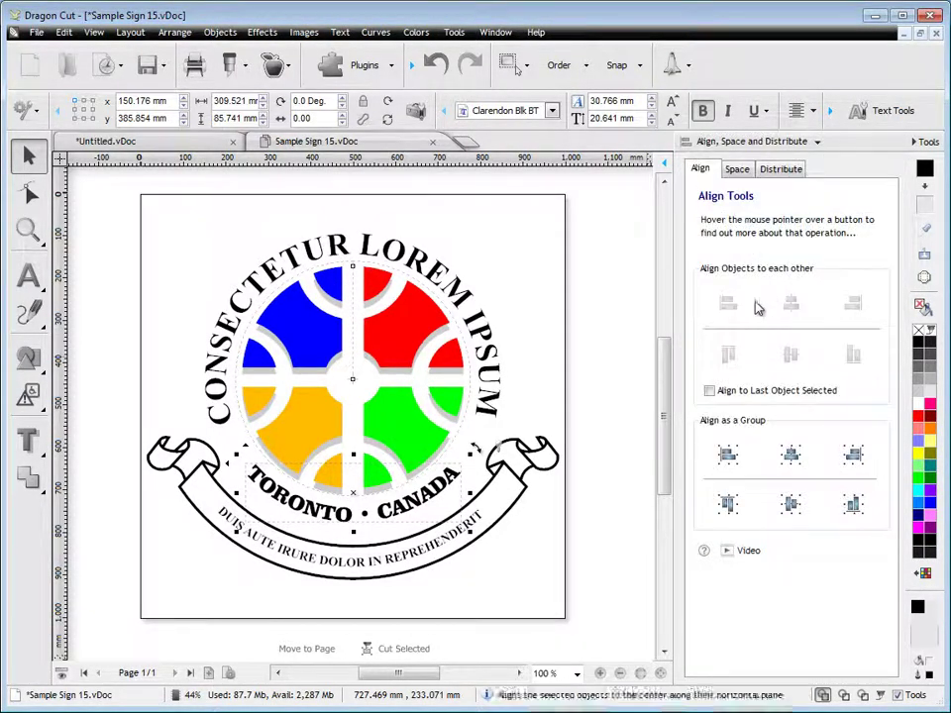
click(741, 171)
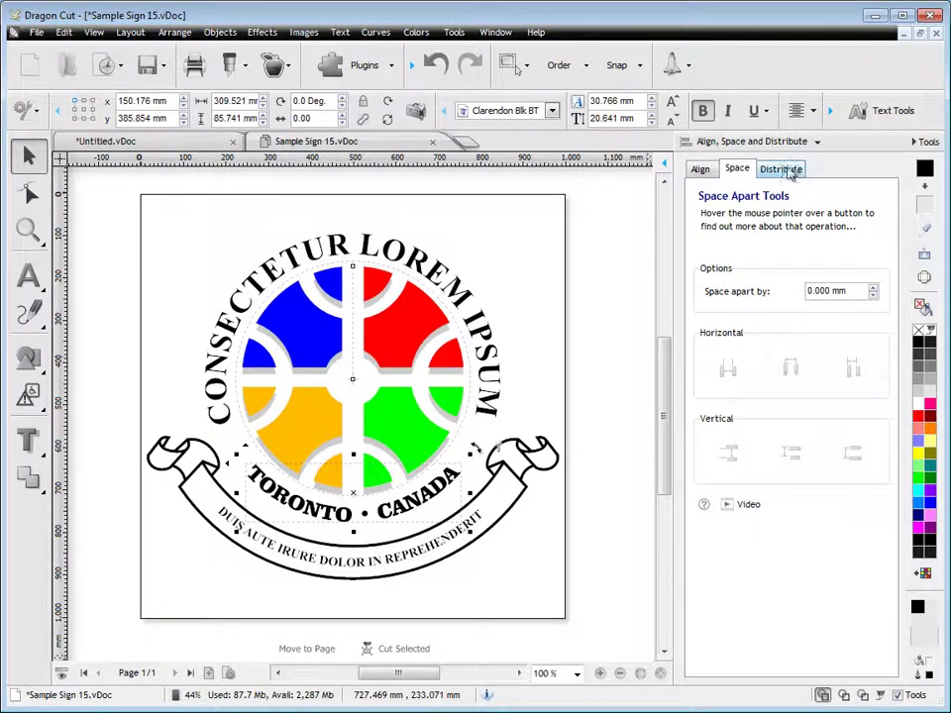
click(782, 170)
click(704, 170)
click(753, 141)
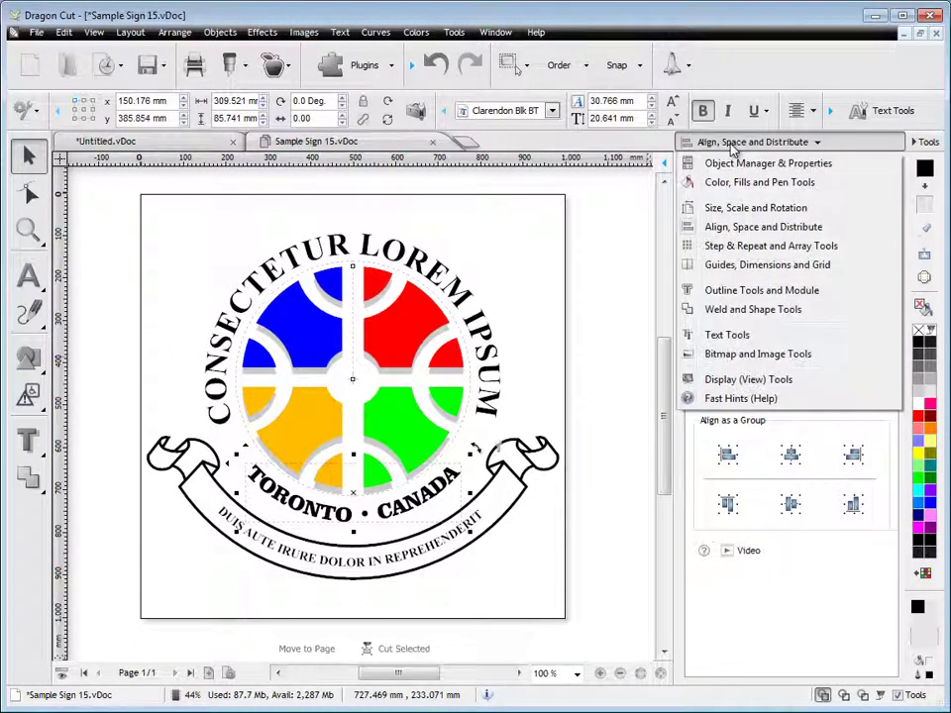
click(738, 291)
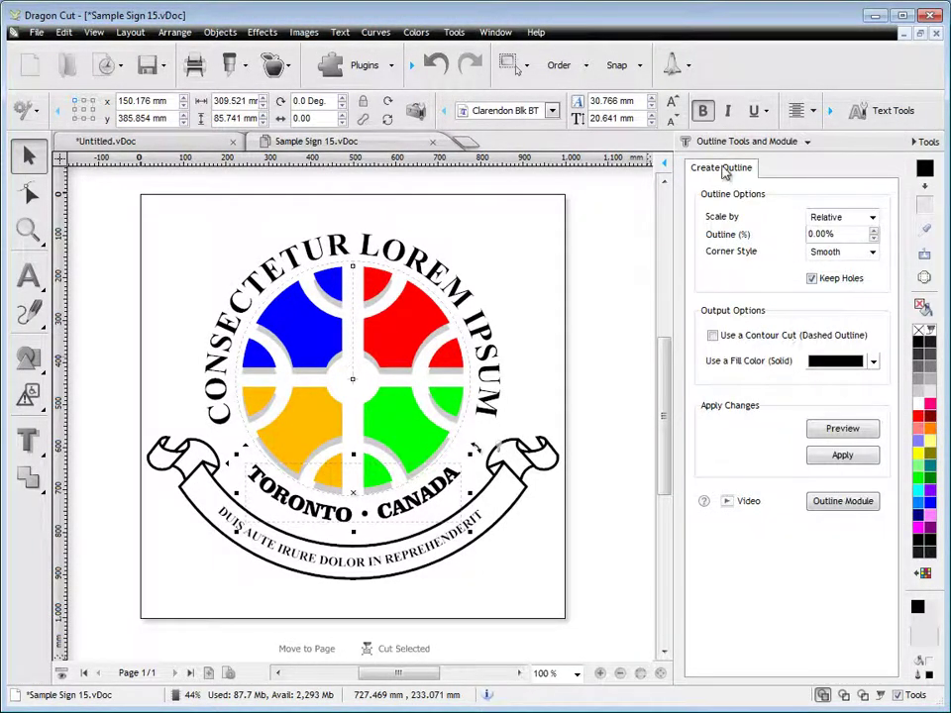
click(745, 141)
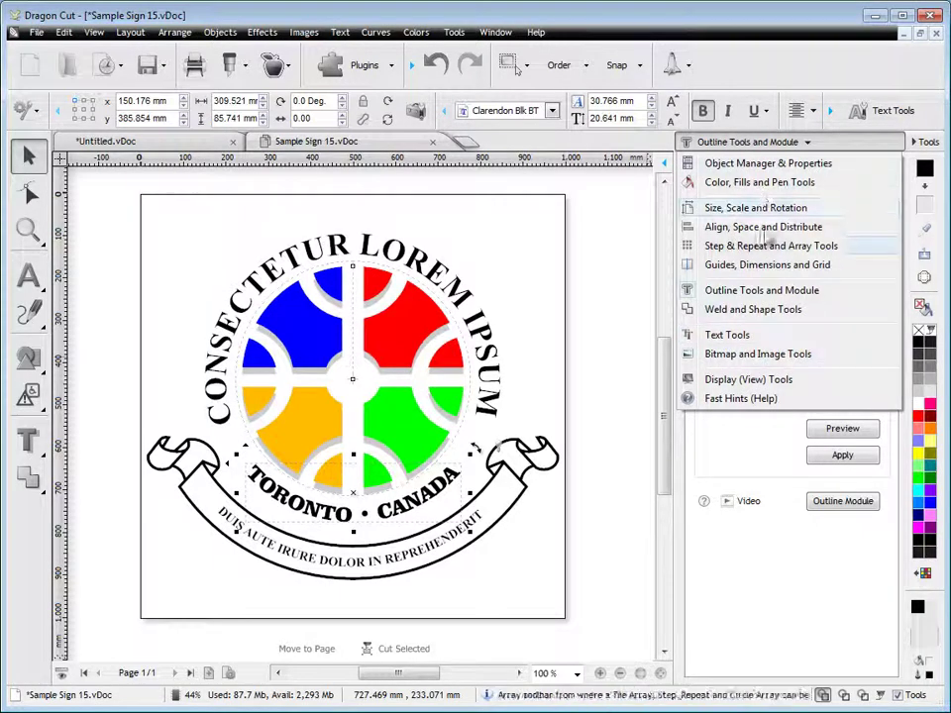
click(840, 142)
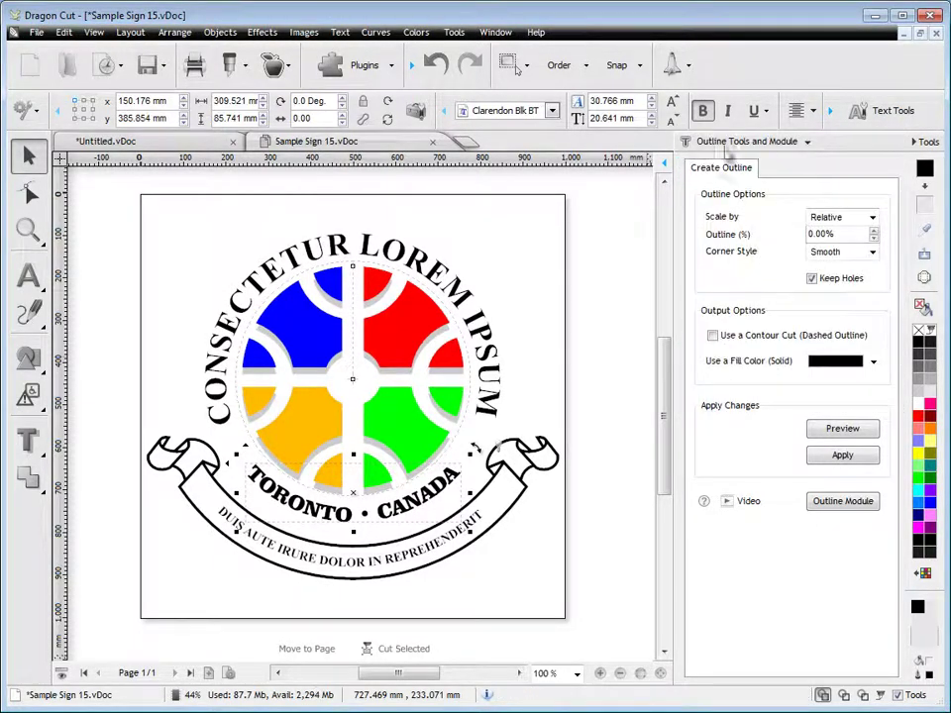
Show the sign's objects as thumbnails, select the small green segment above "CANADA", curve 34, and fill it red.
click(663, 160)
click(593, 164)
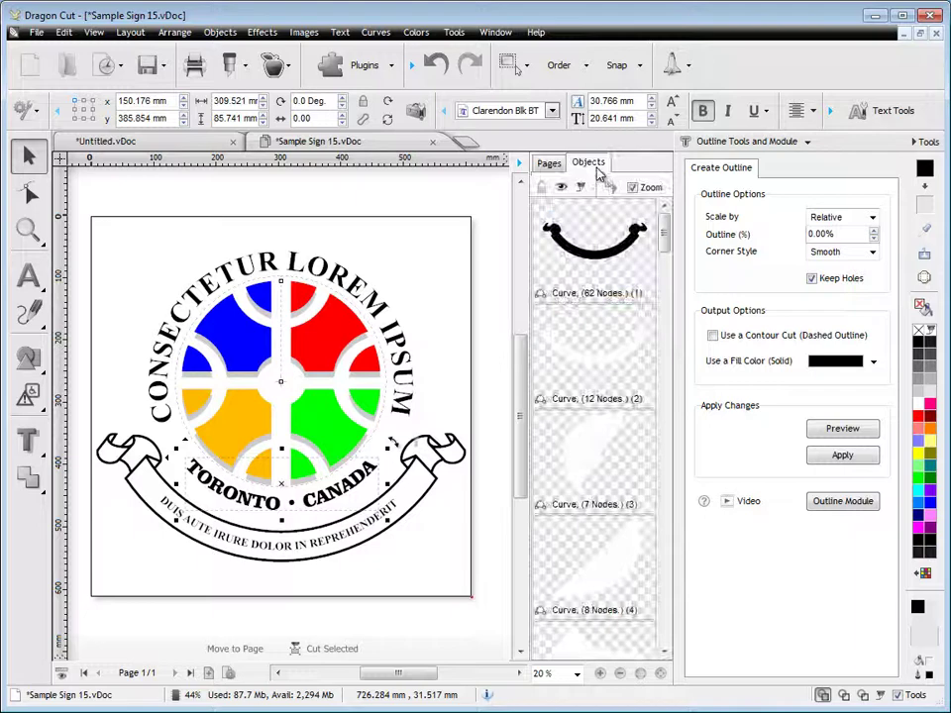
drag(664, 232, 665, 572)
click(607, 479)
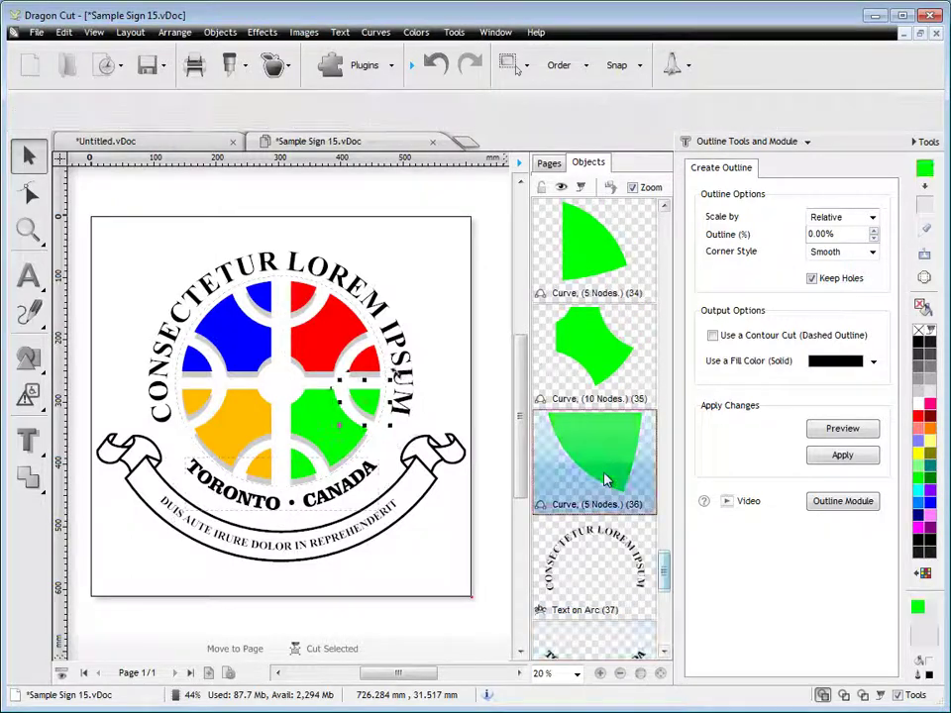
key(Up)
key(Up)
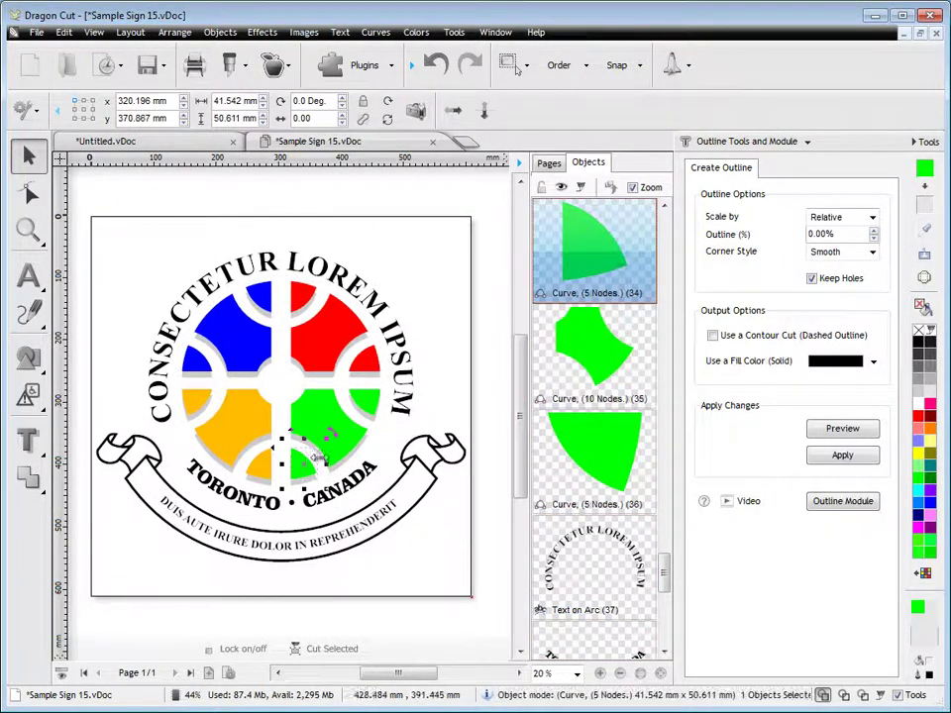
click(918, 417)
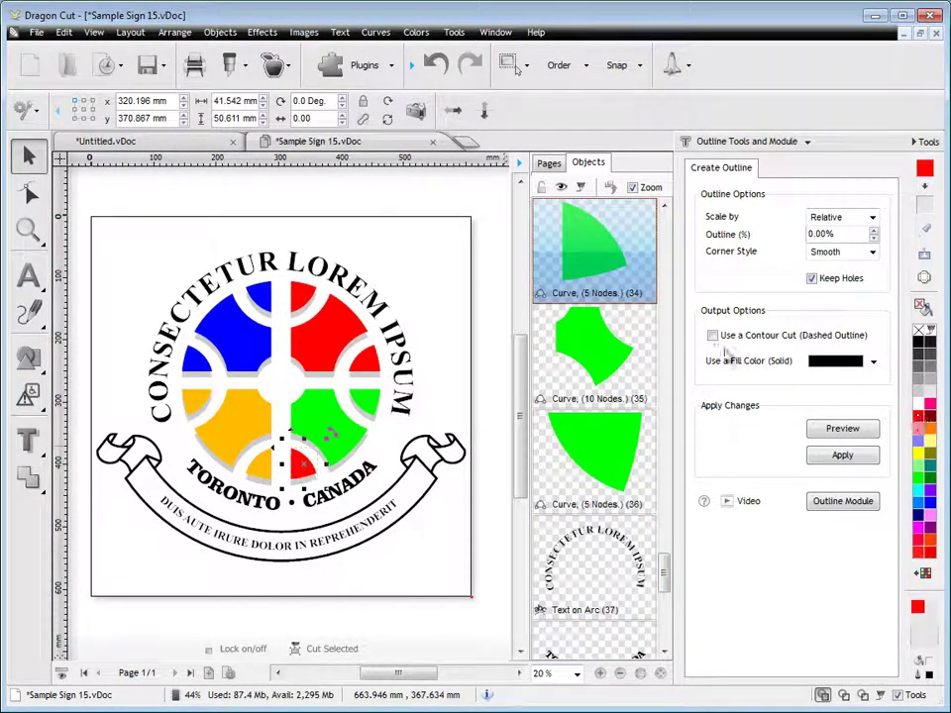
scroll(664, 556, up, 3)
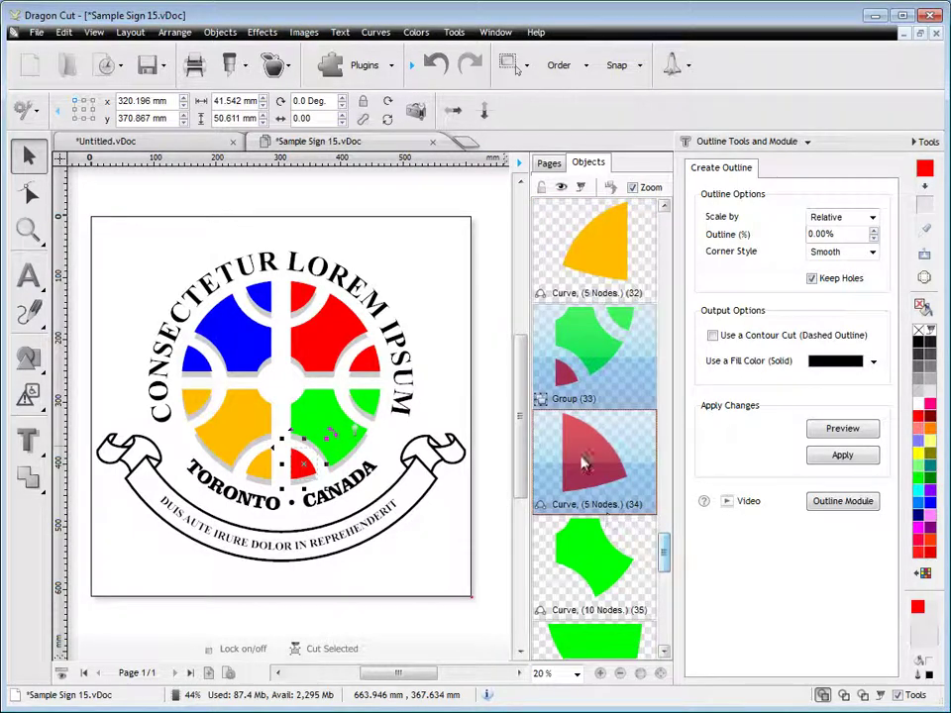
Select the small orange segment, curve 32, and add a blank second page to the sign document with page thumbnails shown.
click(590, 252)
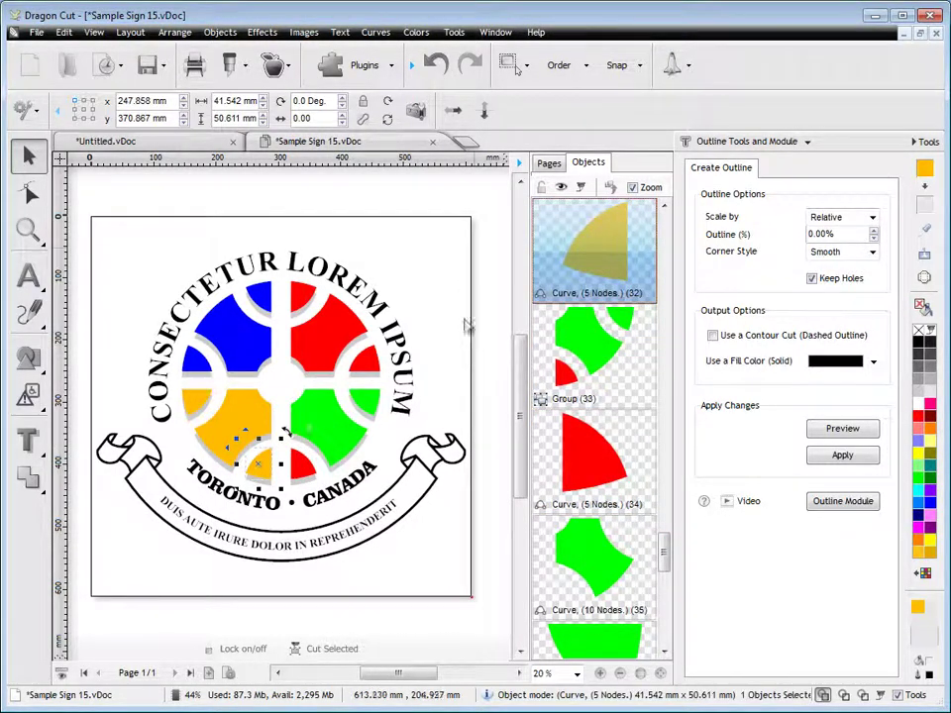
click(549, 162)
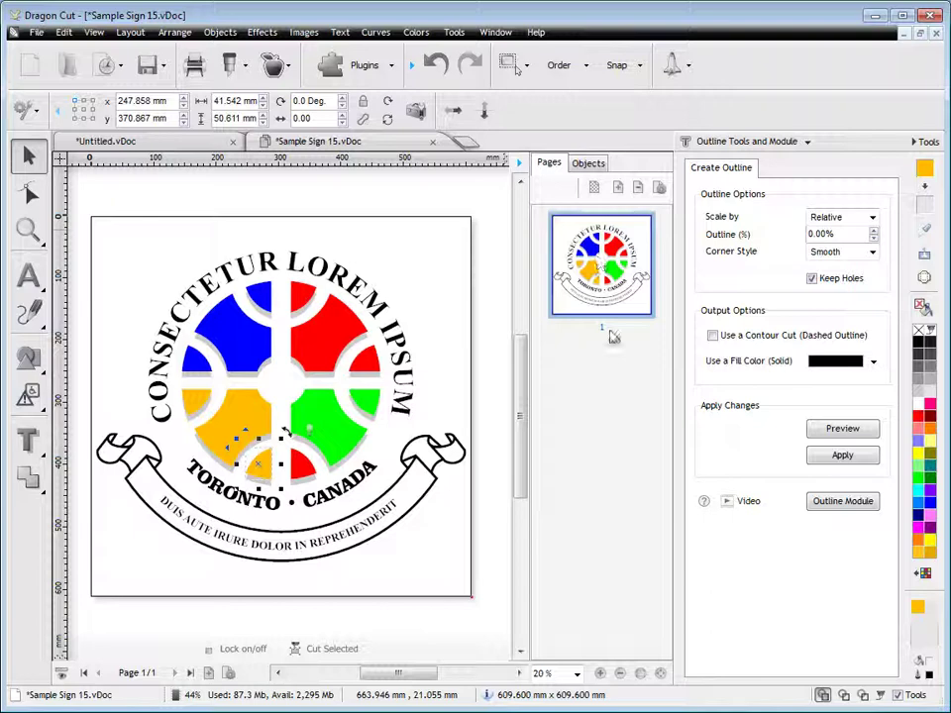
click(208, 673)
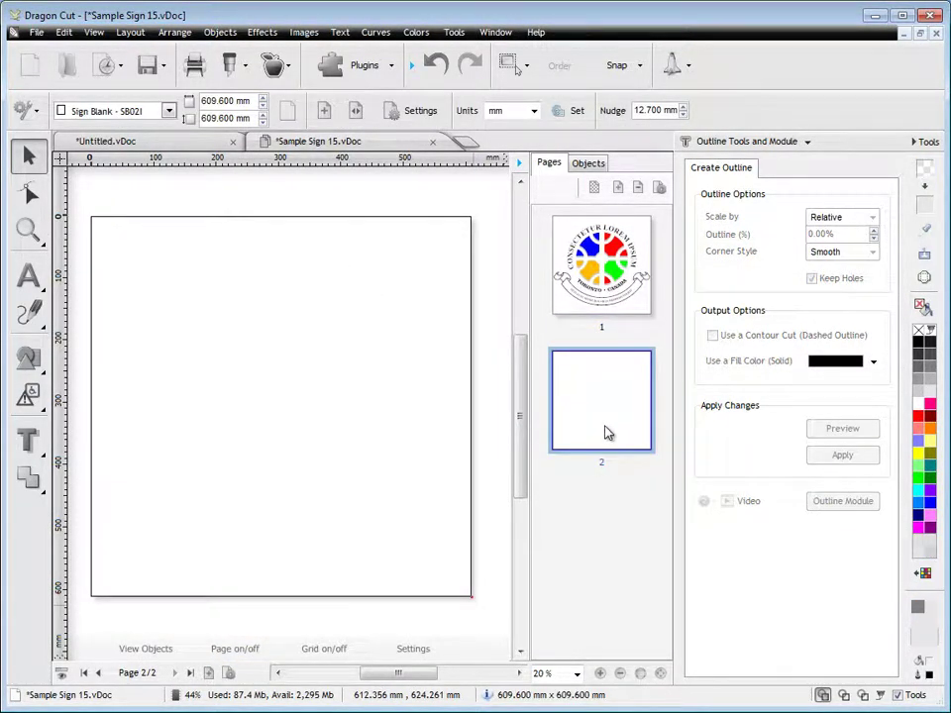
Review the page layout commands and collapse both the page and object manager and the design tools to enlarge the canvas.
click(138, 35)
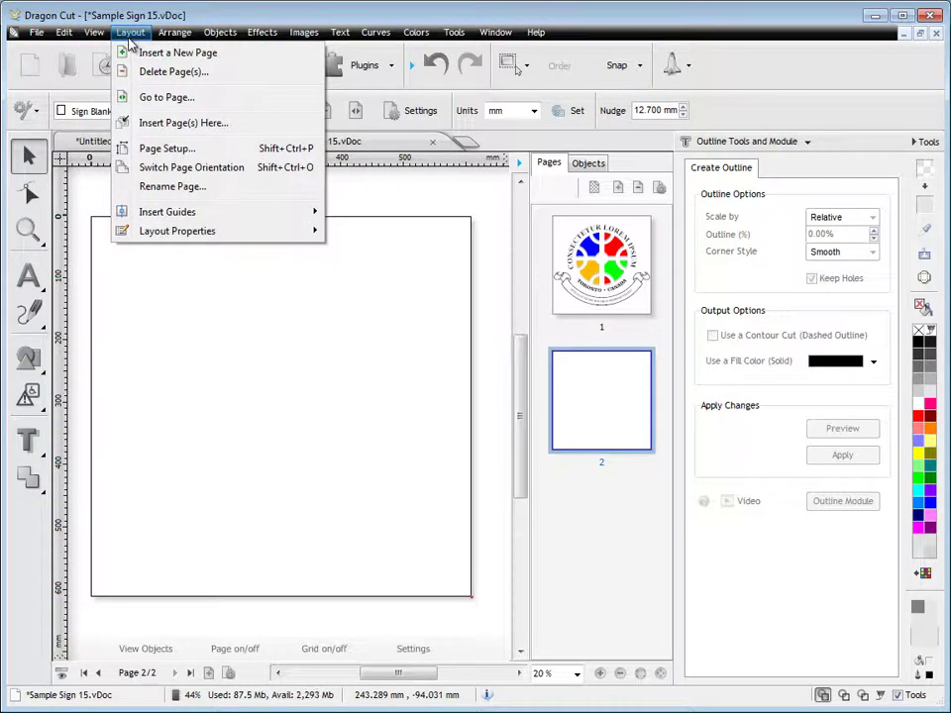
click(168, 292)
click(519, 161)
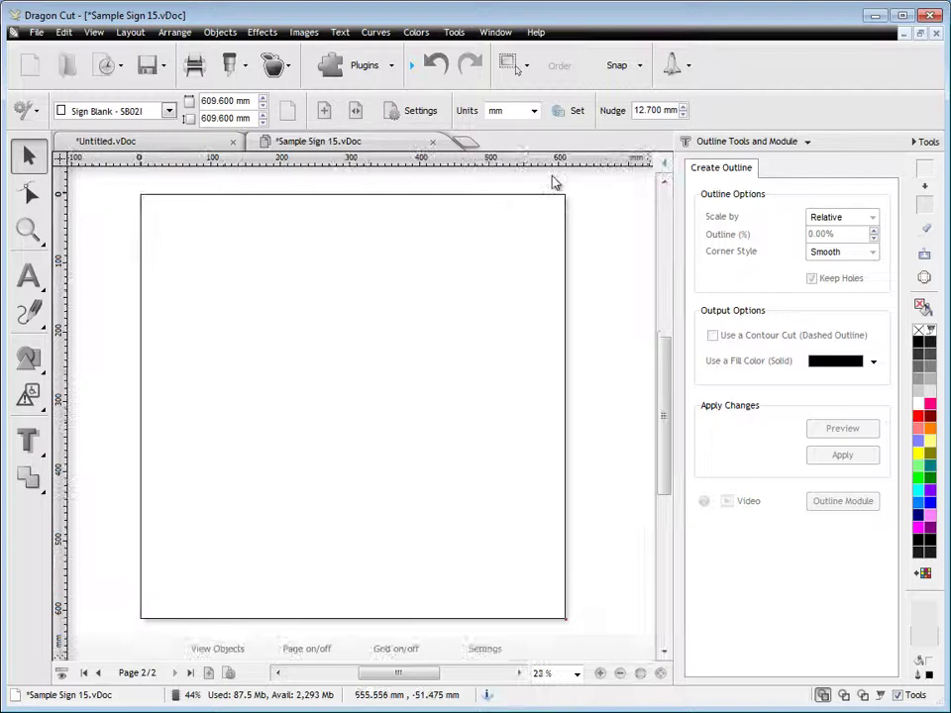
click(925, 143)
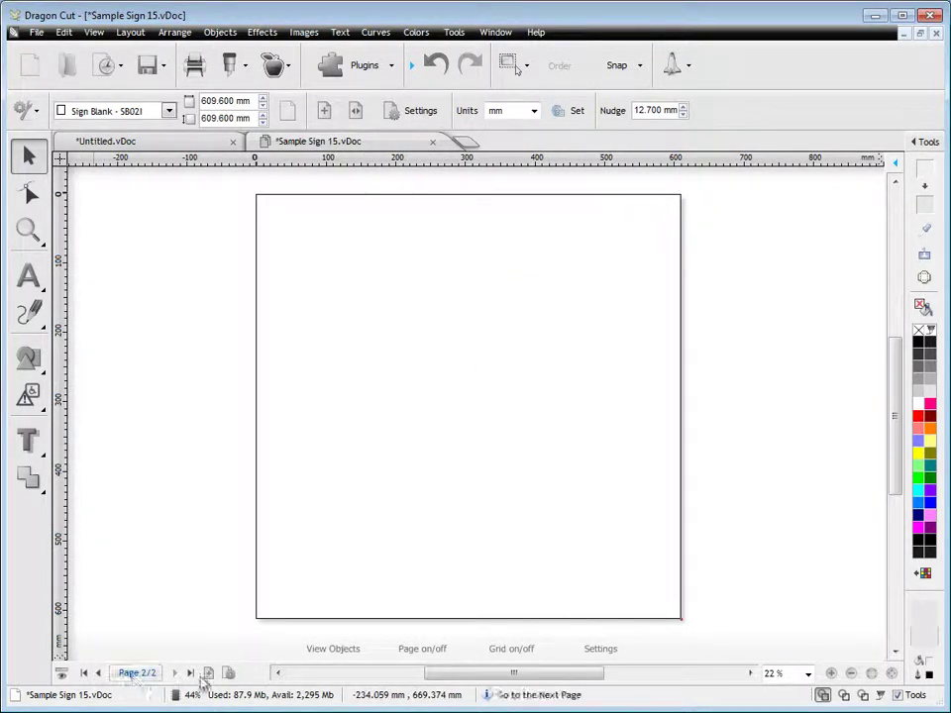
Return to page 1 of Sample Sign 15, view the Untitled document, and come back to the sign document.
click(98, 673)
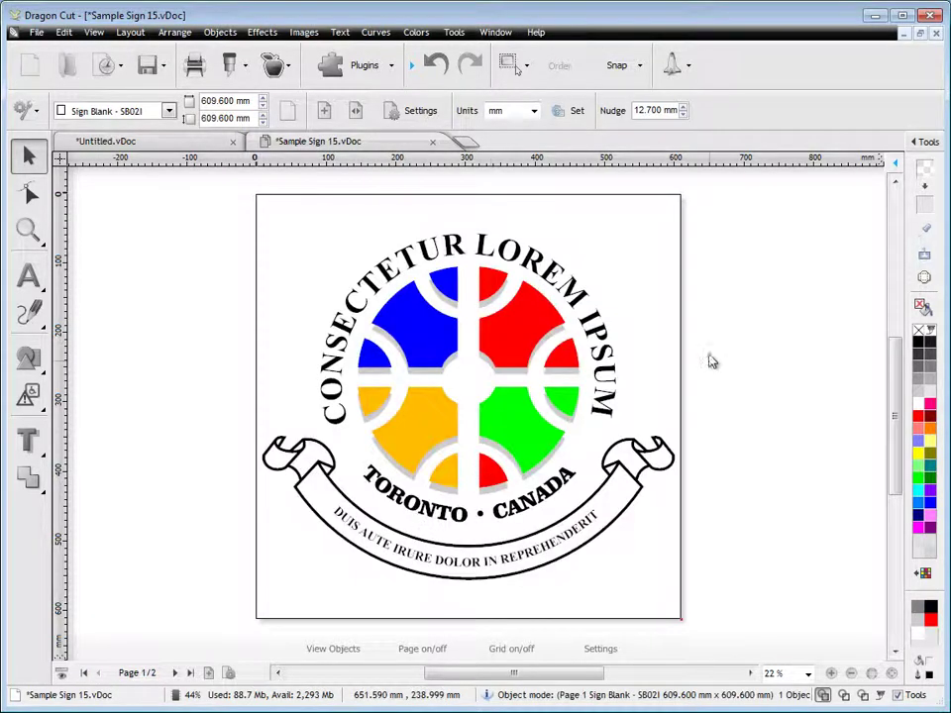
click(171, 145)
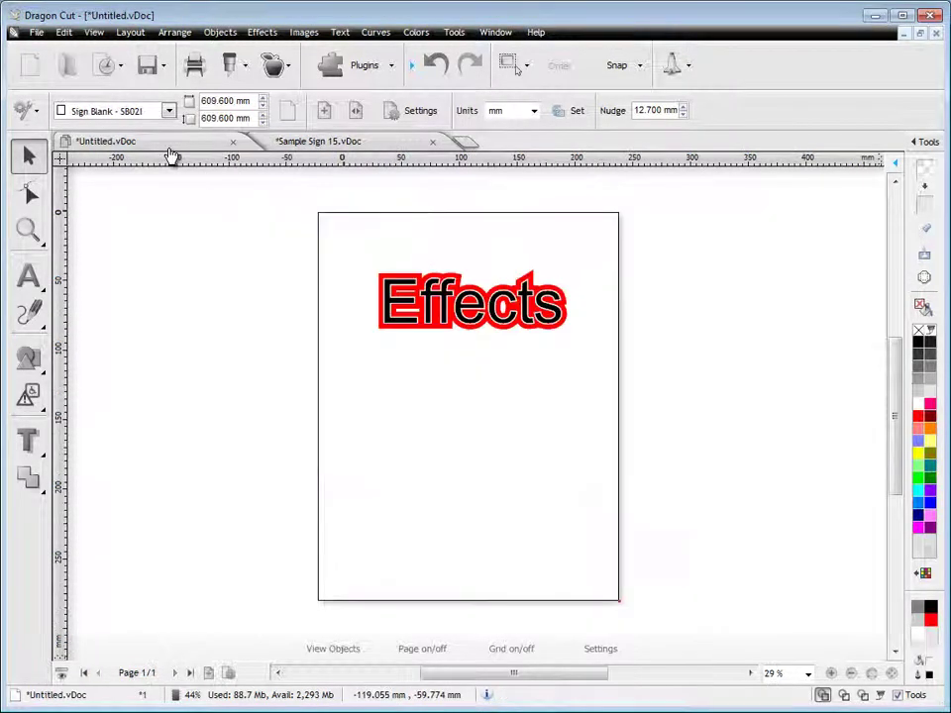
click(312, 144)
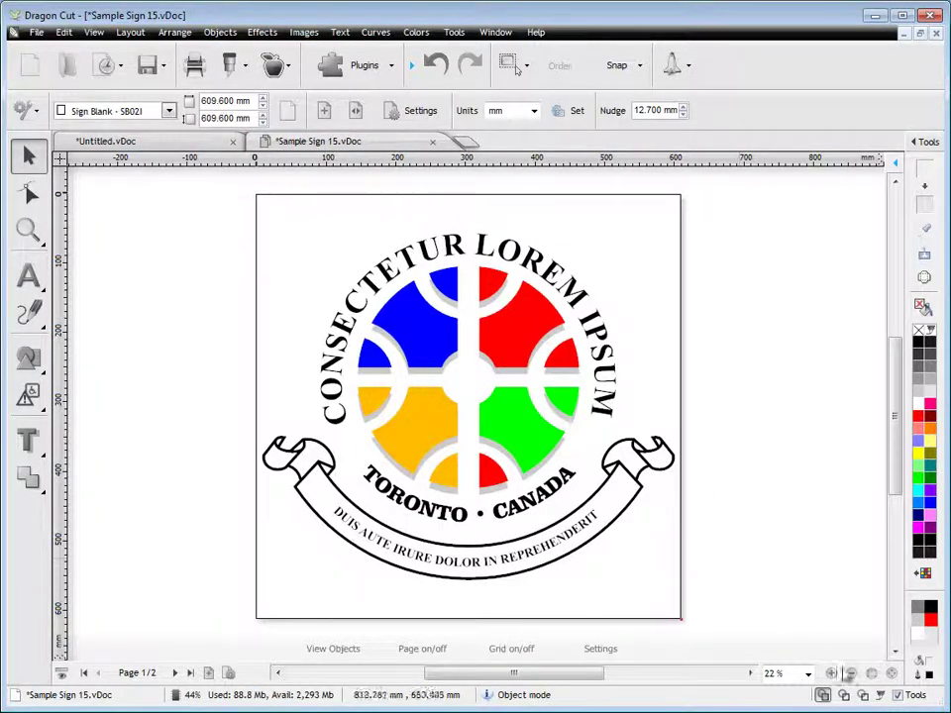
View the sign in color wireframe and in plain black wireframe, and restore the full-color display.
click(843, 697)
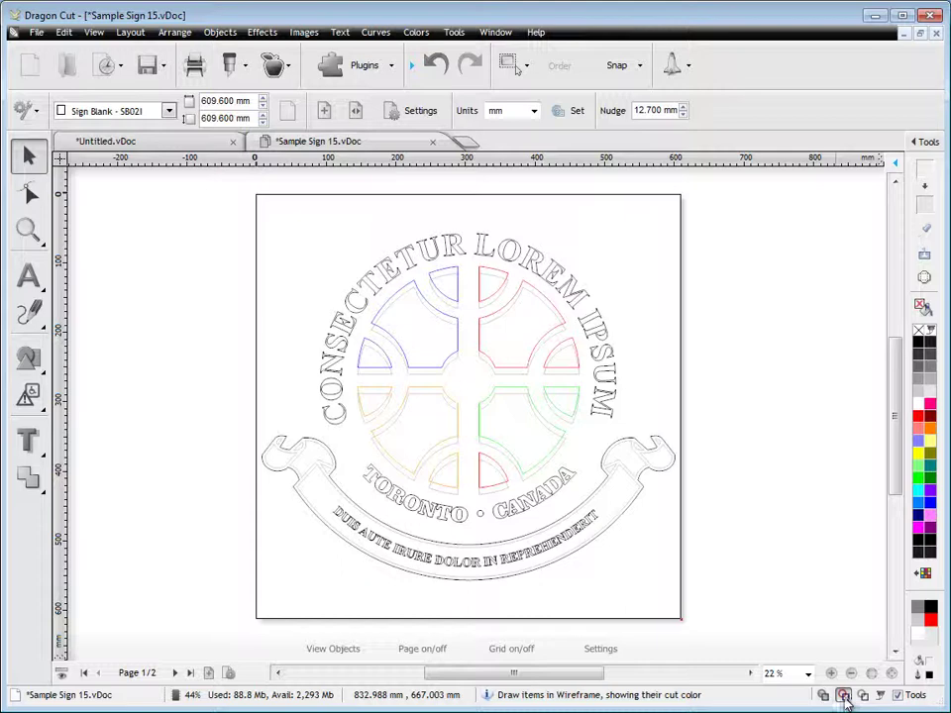
click(862, 696)
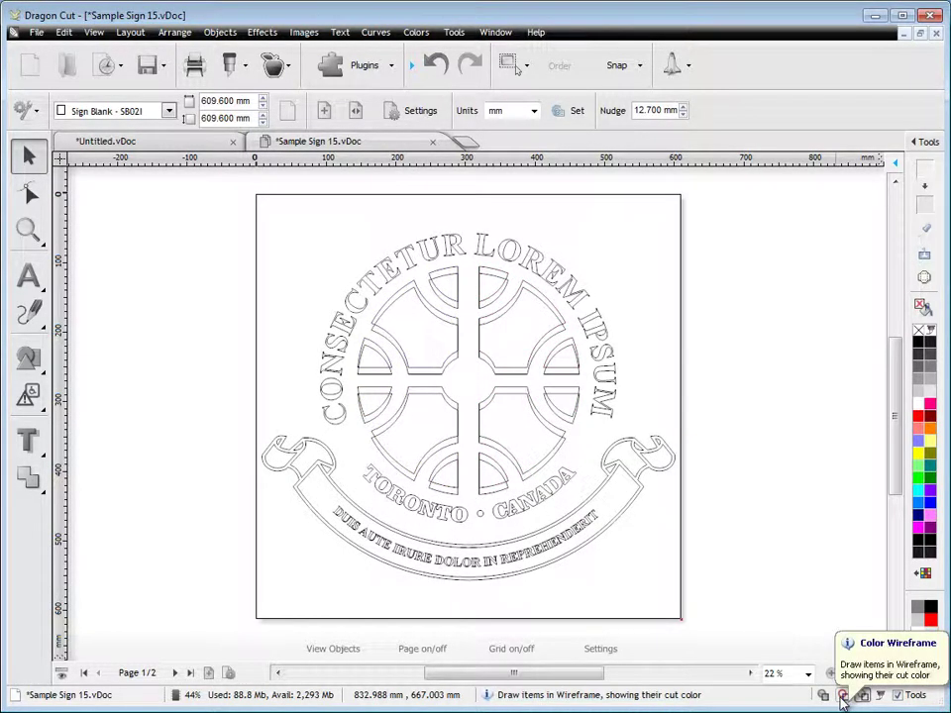
click(823, 696)
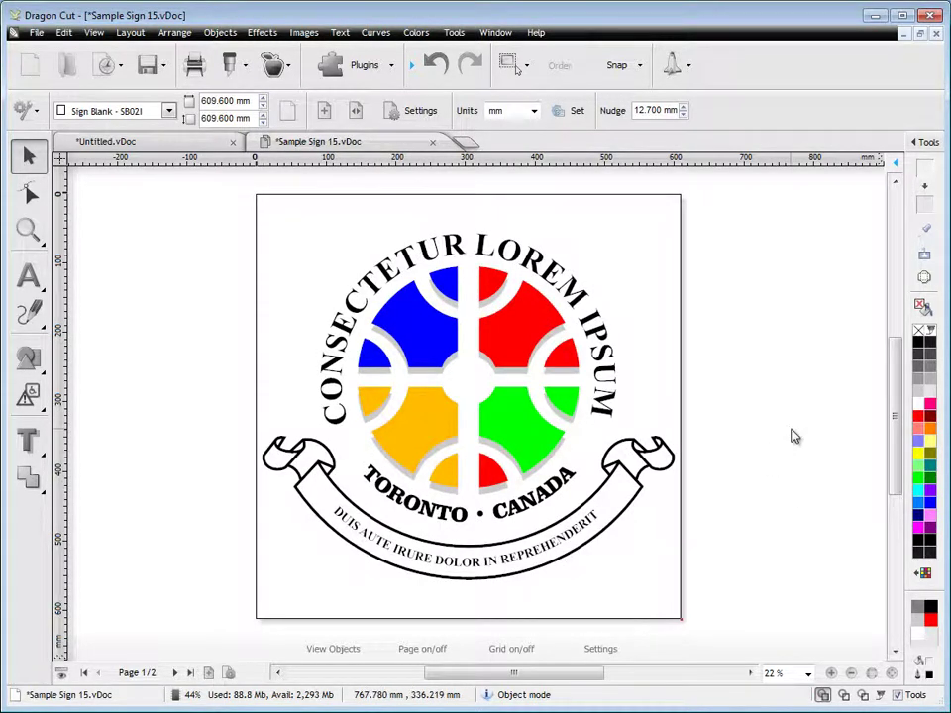
Set the sign's page size to Sign Blank 12M (2400 x 2400 mm) from the Sign Blank (Metric) category.
click(169, 111)
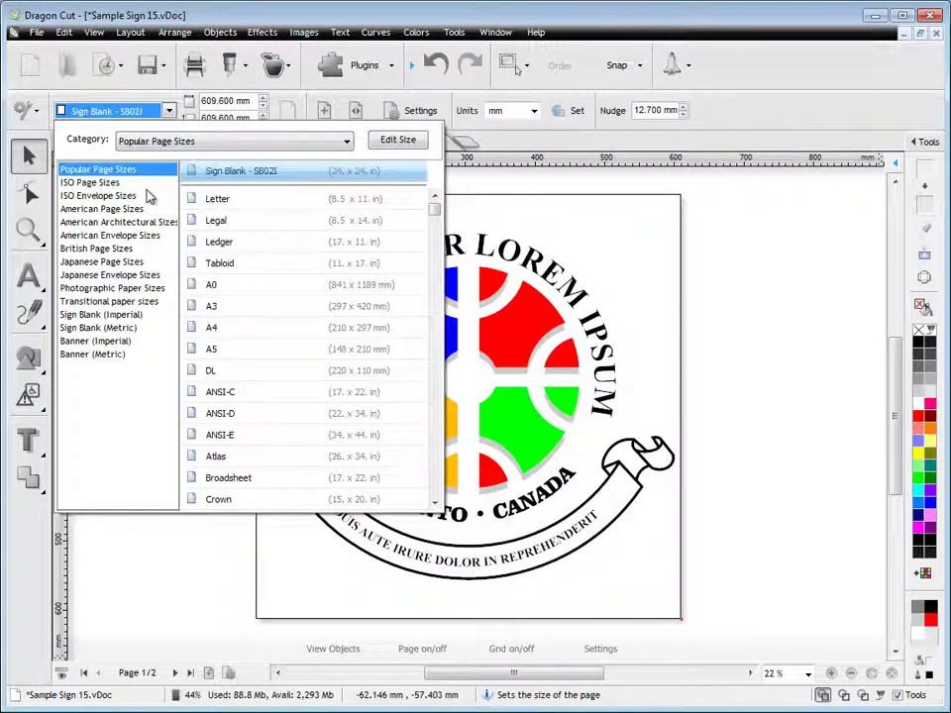
click(94, 183)
click(99, 195)
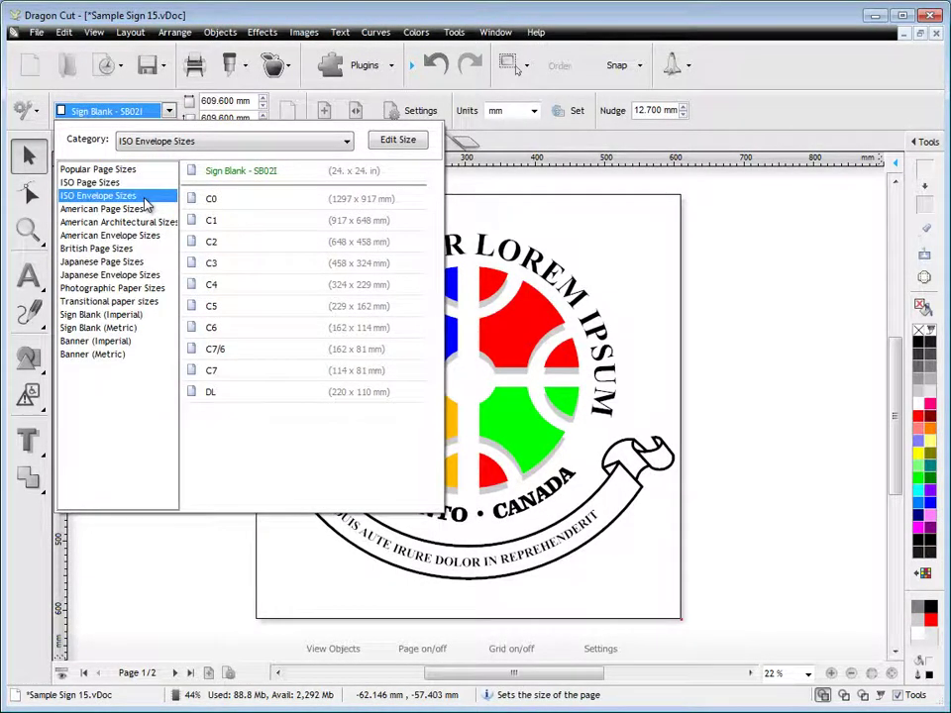
click(136, 329)
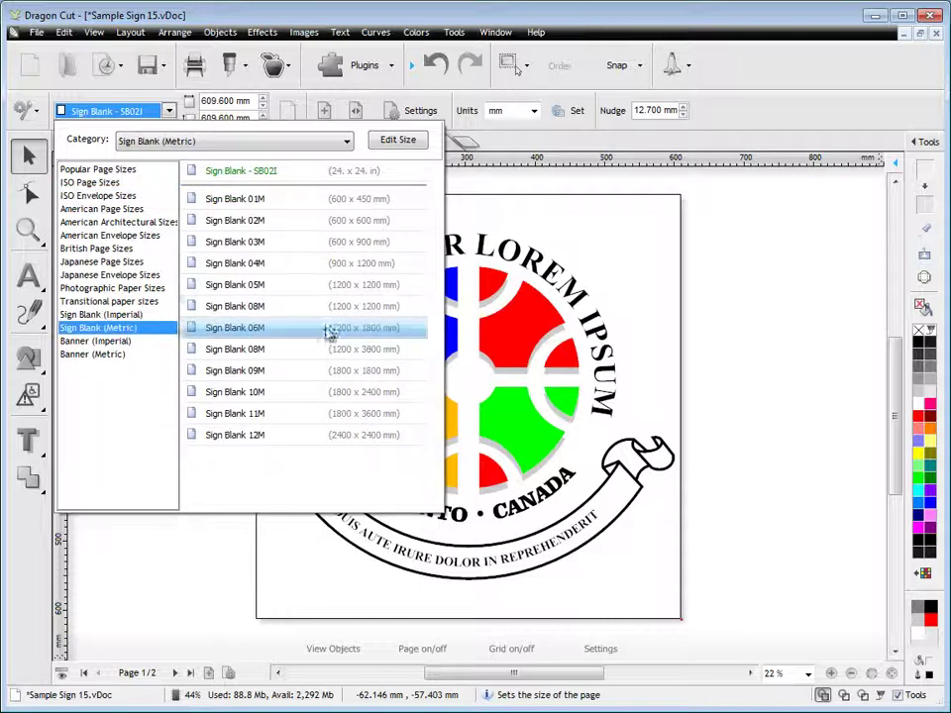
click(314, 436)
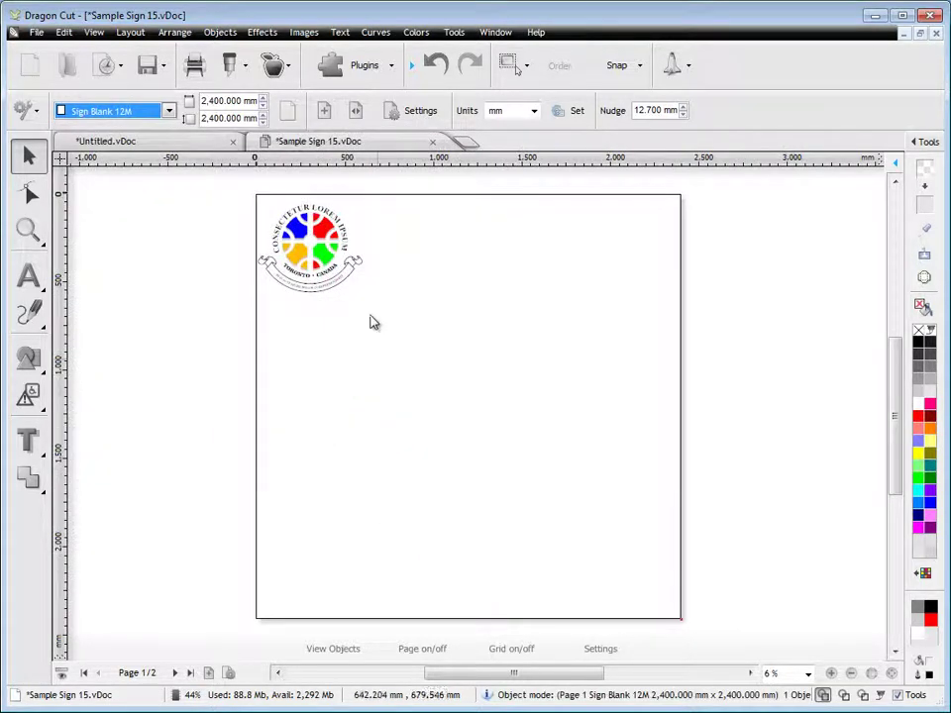